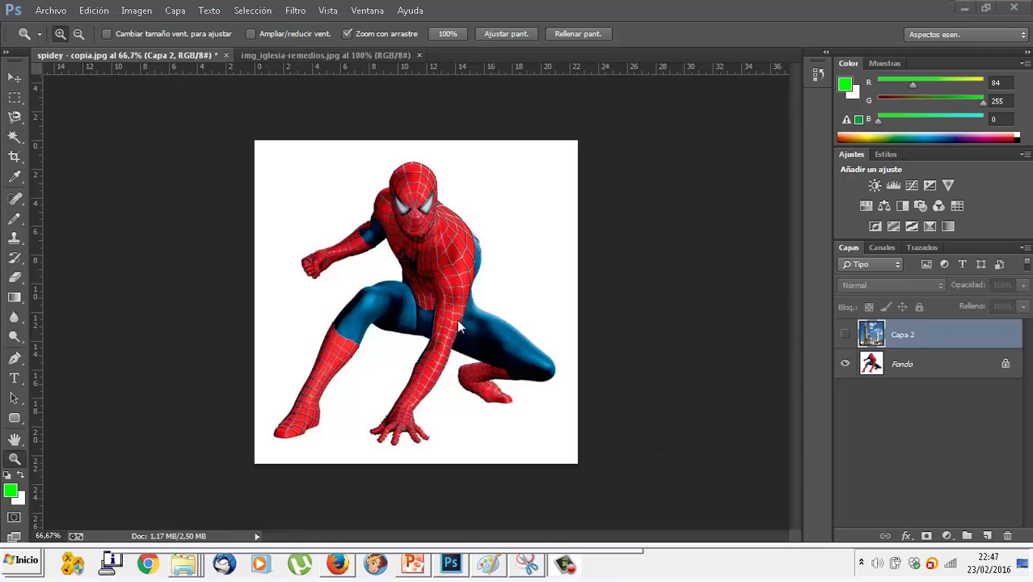
- On Fondo, Magic Wand the white background and invert the selection to isolate Spider-Man
left_click(14, 137)
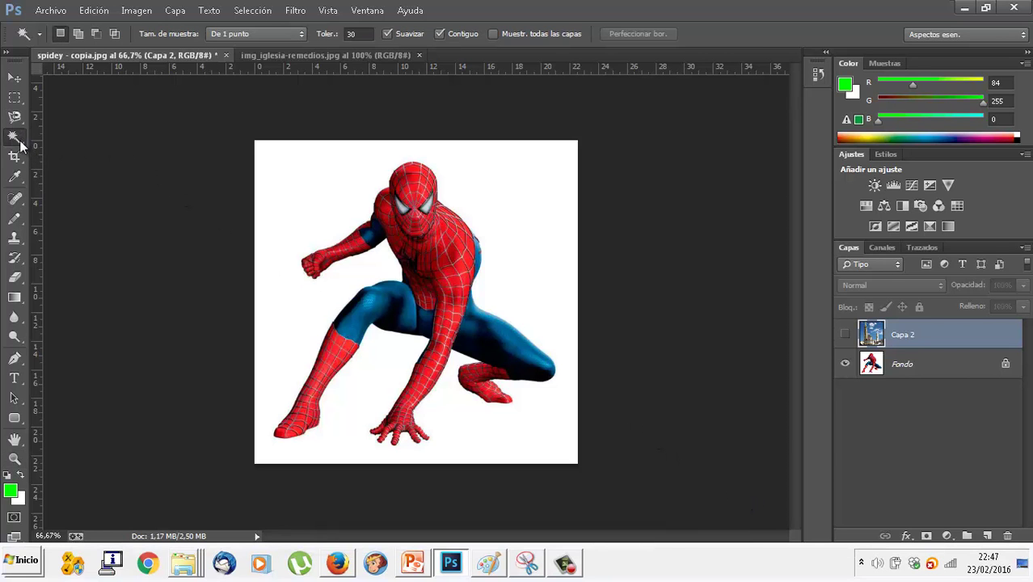
left_click(534, 187)
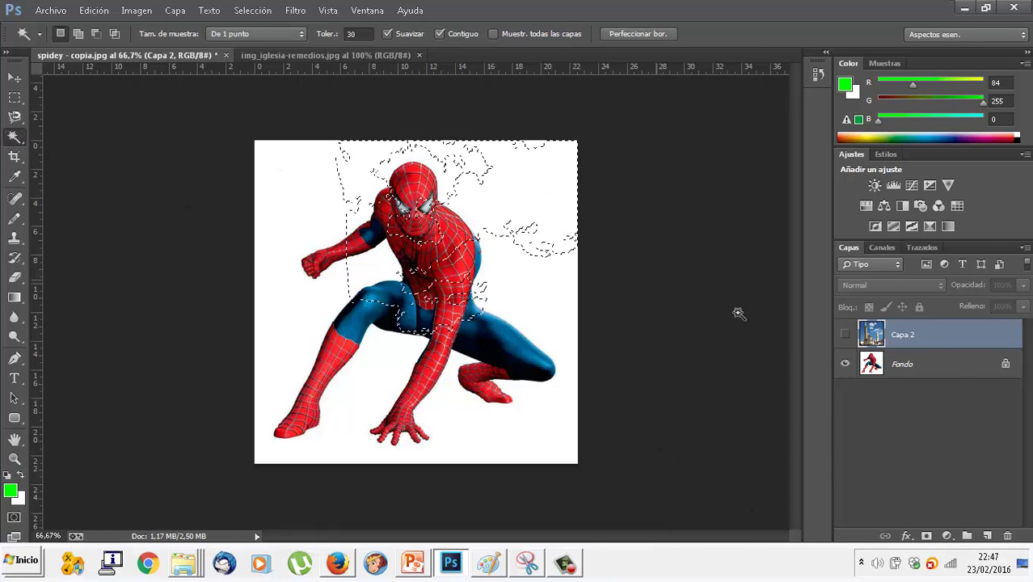
left_click(875, 366)
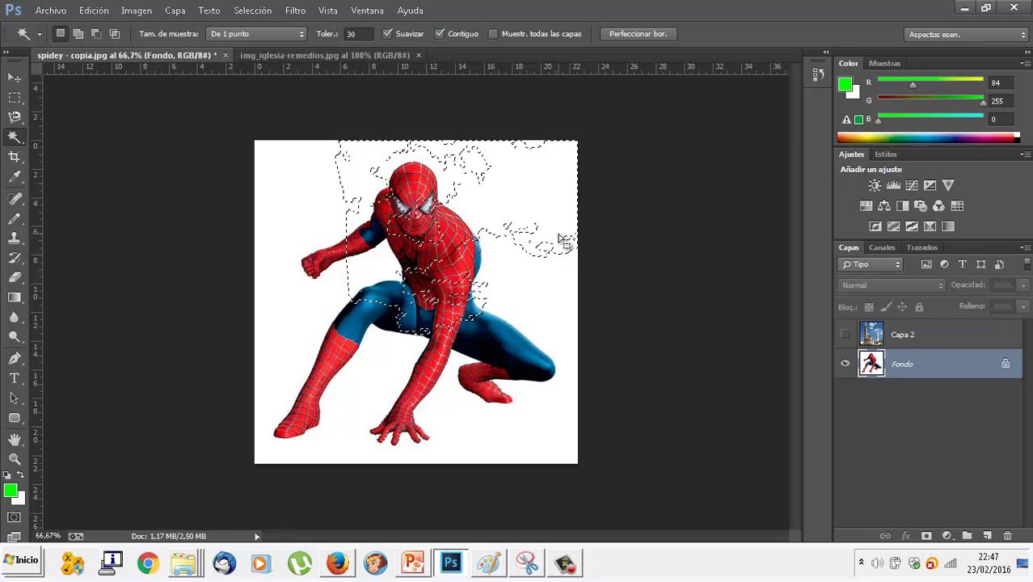
key("ctrl+d")
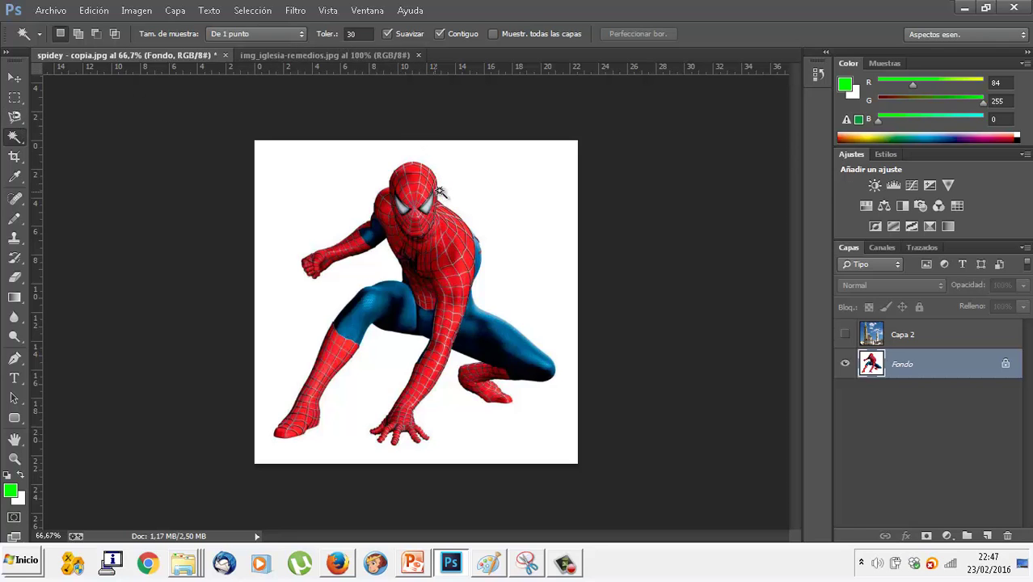
left_click(506, 205)
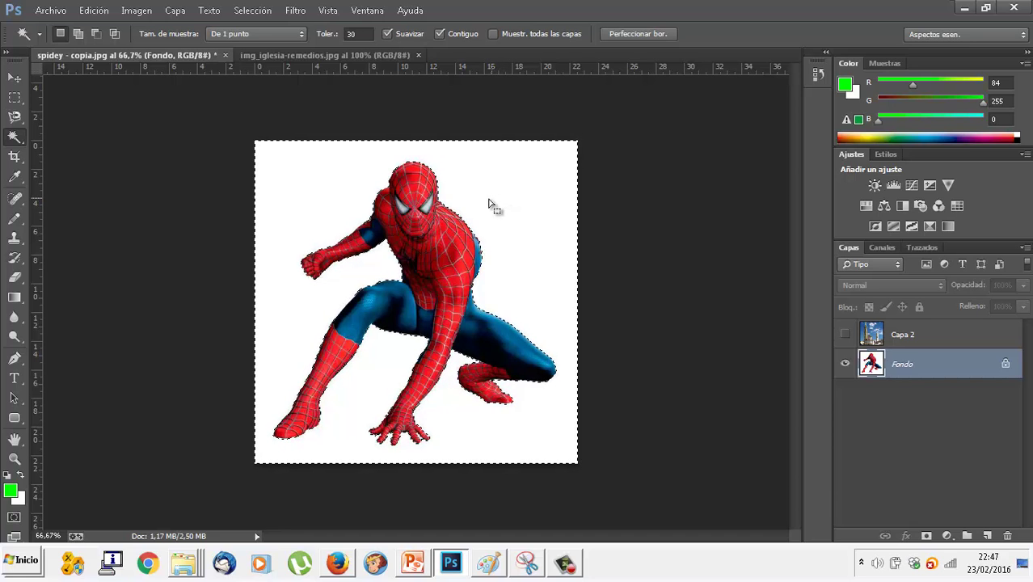
left_click(253, 10)
left_click(272, 69)
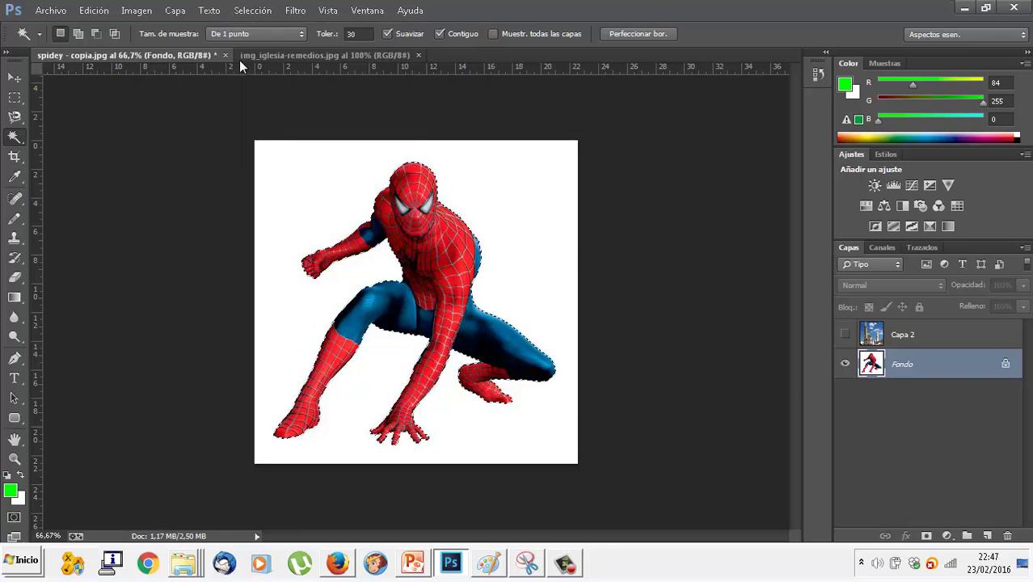
- Copy the Spider-Man selection and paste it as the new layer Capa 3
left_click(93, 11)
left_click(141, 10)
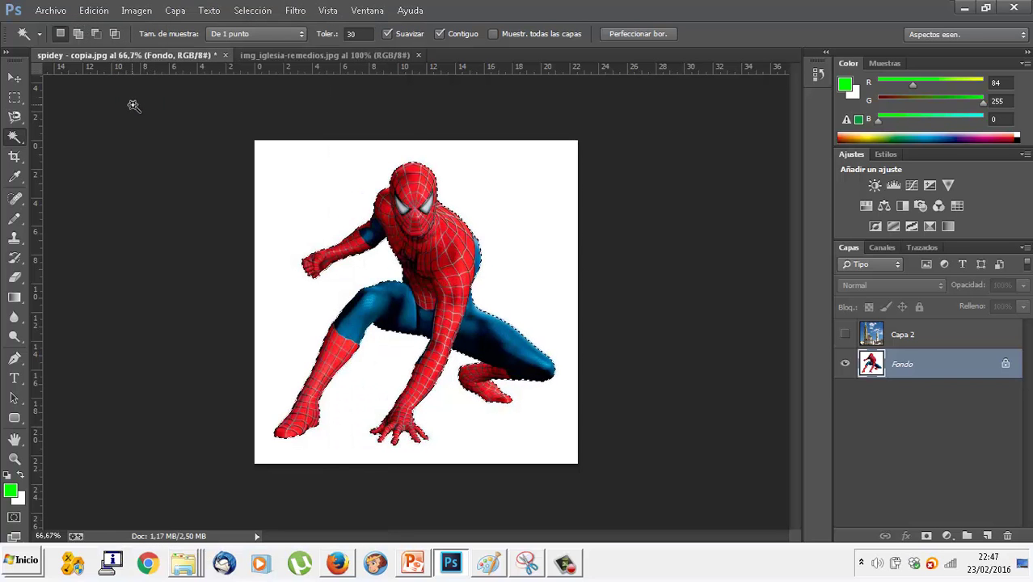
left_click(94, 12)
left_click(142, 124)
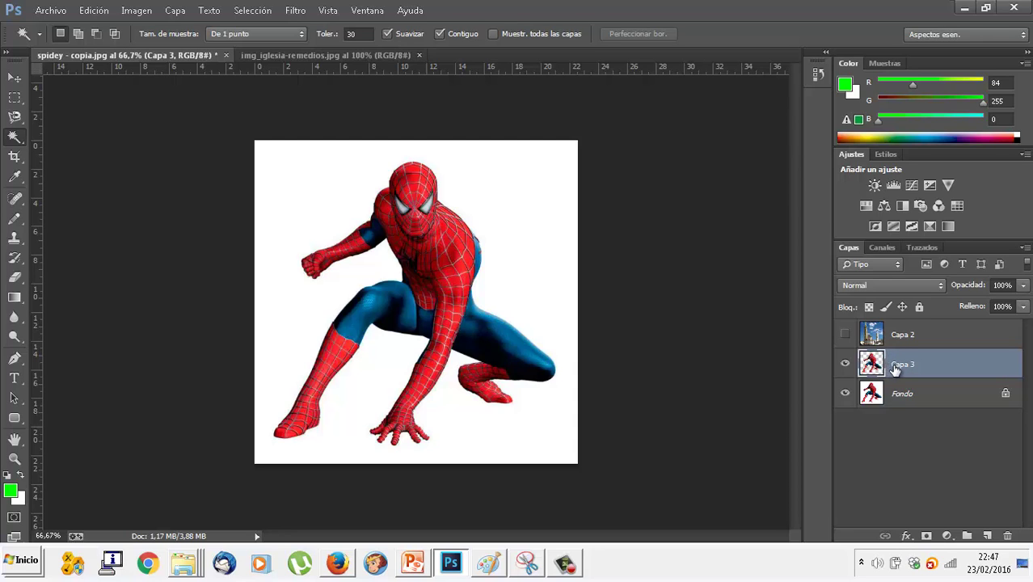
- Move Capa 3 above Capa 2 and make the church photo visible behind Spider-Man
left_click_drag(880, 369, 885, 335)
left_click(845, 364)
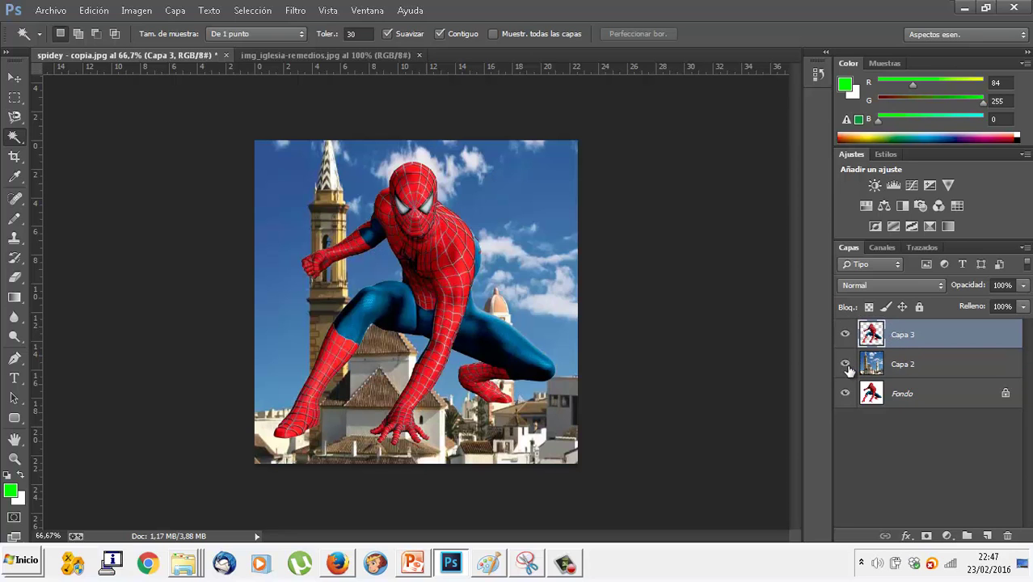
left_click(900, 364)
left_click(891, 333)
- Duplicate Capa 3 to create Capa 3 copia
right_click(907, 337)
left_click(762, 124)
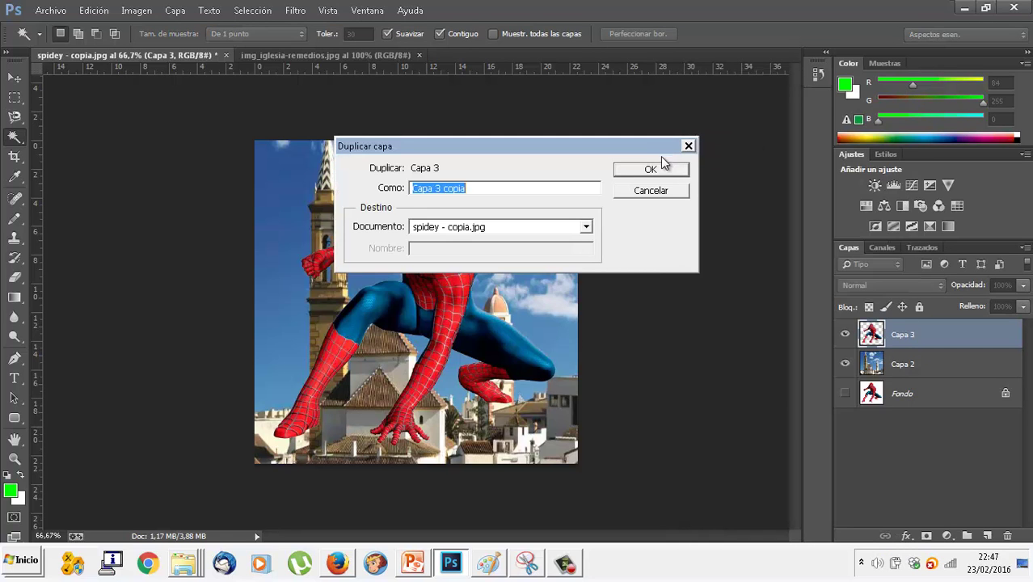
left_click(650, 173)
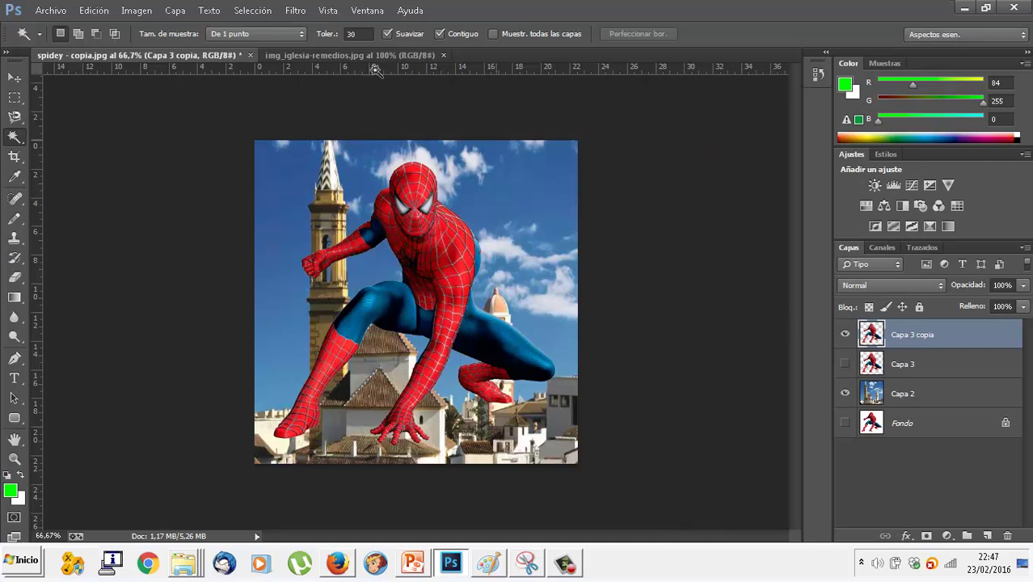
left_click(176, 10)
mouse_move(201, 106)
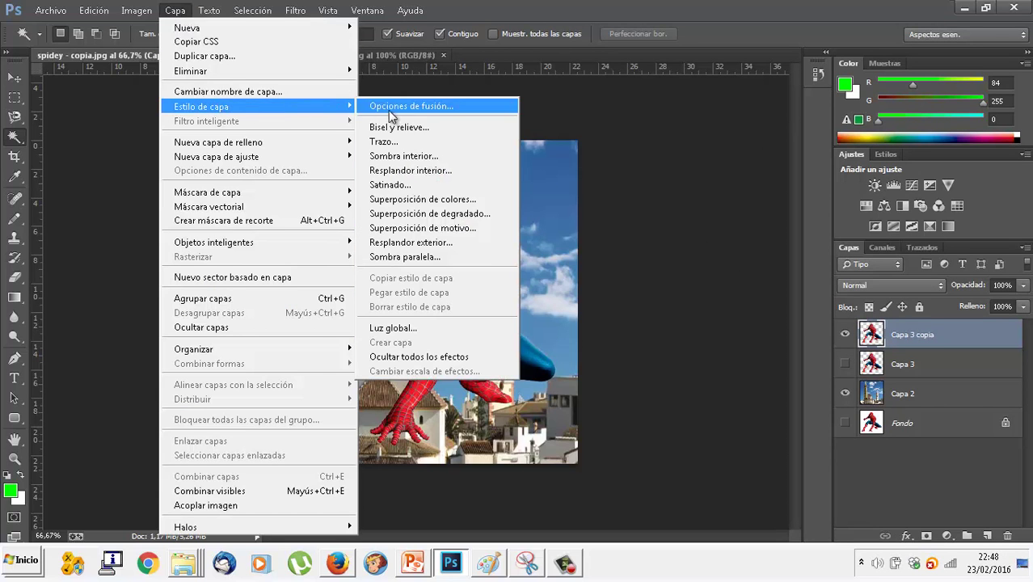
- Add a Bisel y relieve effect to the copy with the Relieve style
left_click(397, 128)
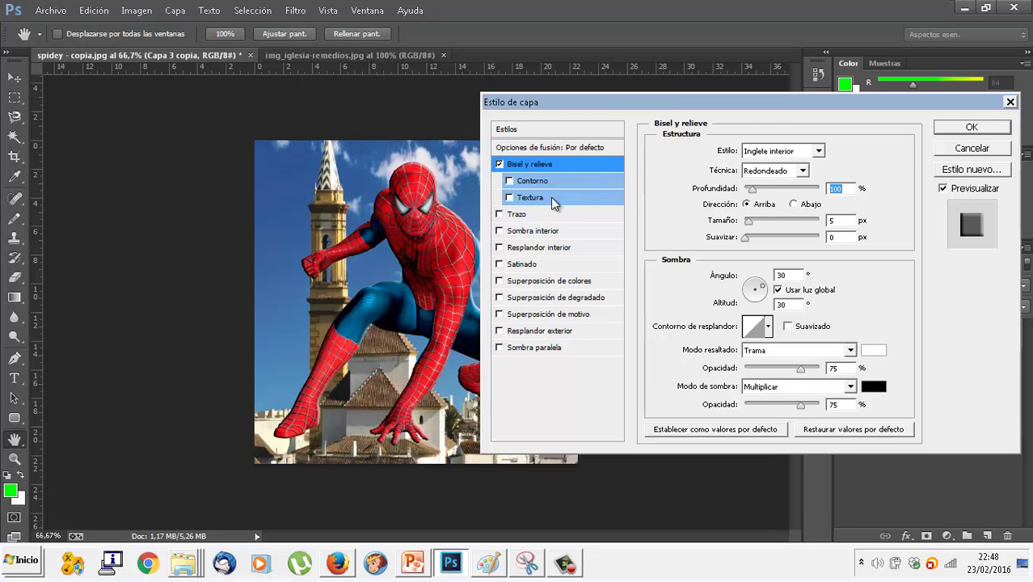
left_click(499, 164)
left_click(498, 164)
left_click(498, 164)
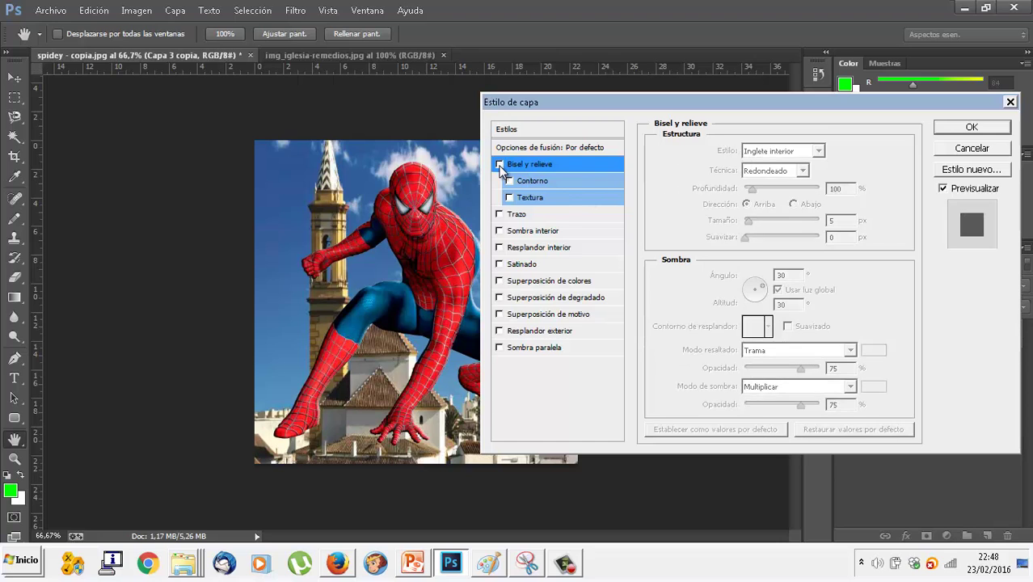
left_click(498, 164)
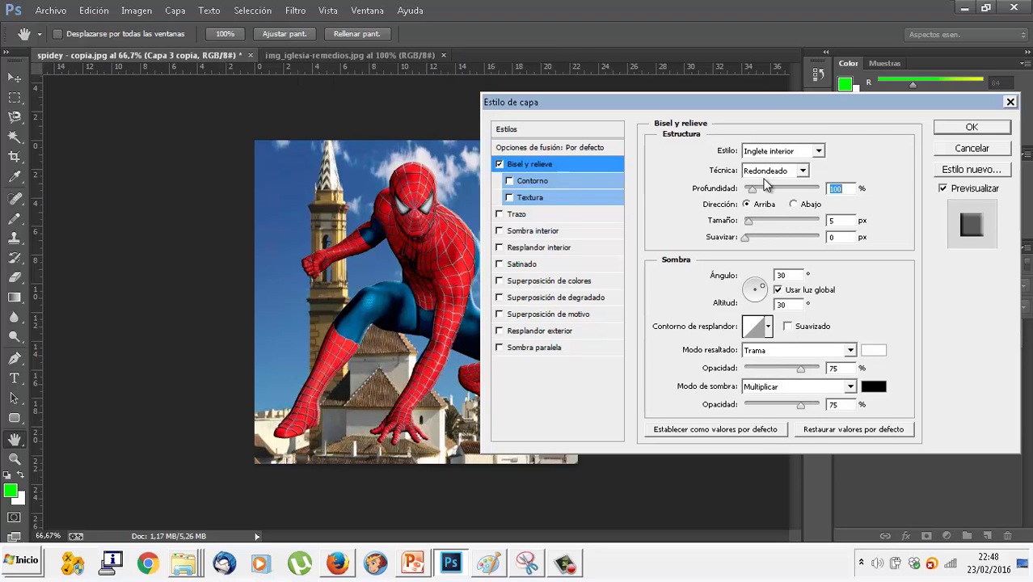
left_click(817, 151)
left_click(783, 191)
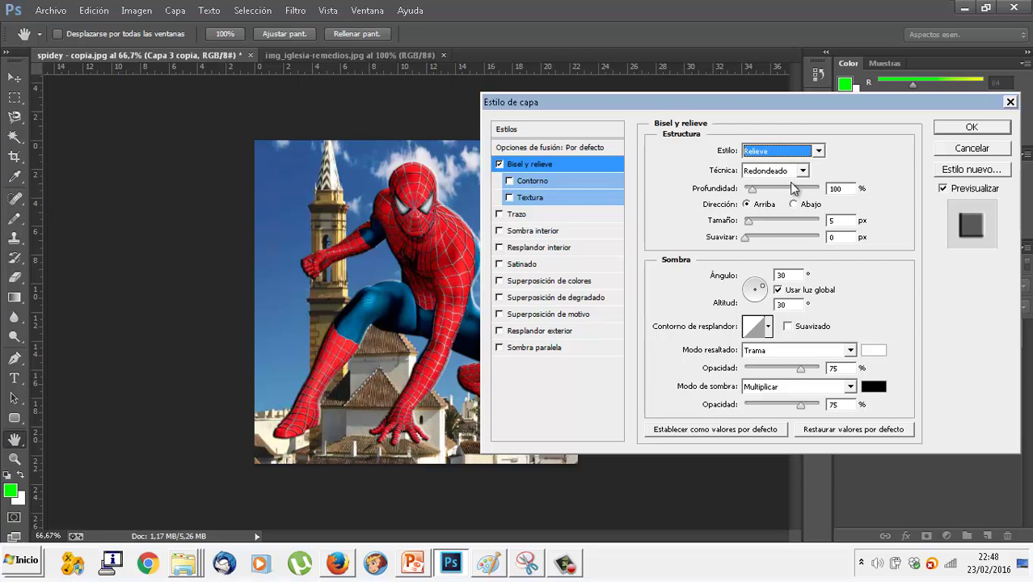
- Use Cincel duro technique, 480% depth, 7 px size, 3 px soften, and enable Textura
left_click(802, 170)
left_click(790, 198)
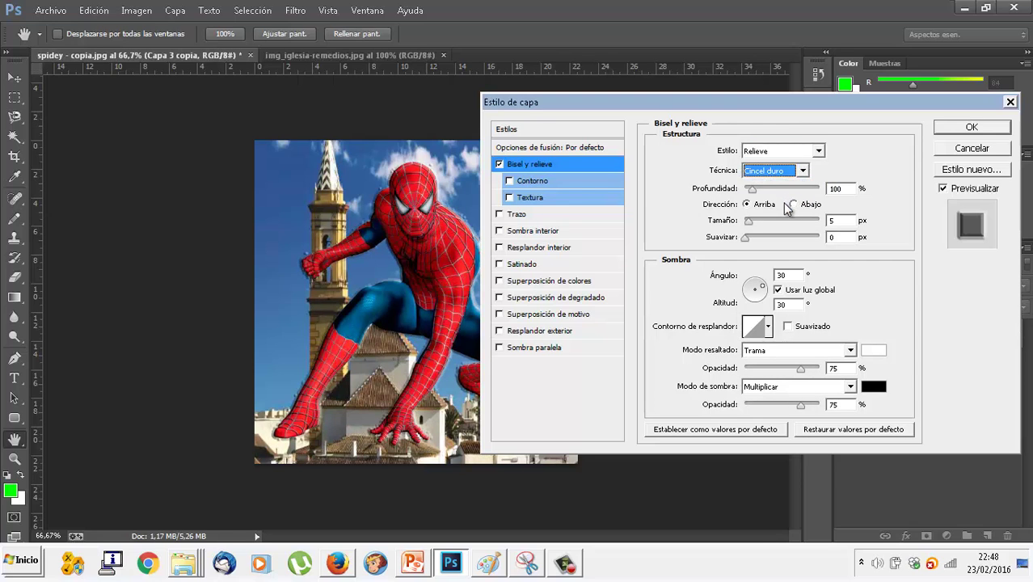
left_click_drag(750, 188, 779, 194)
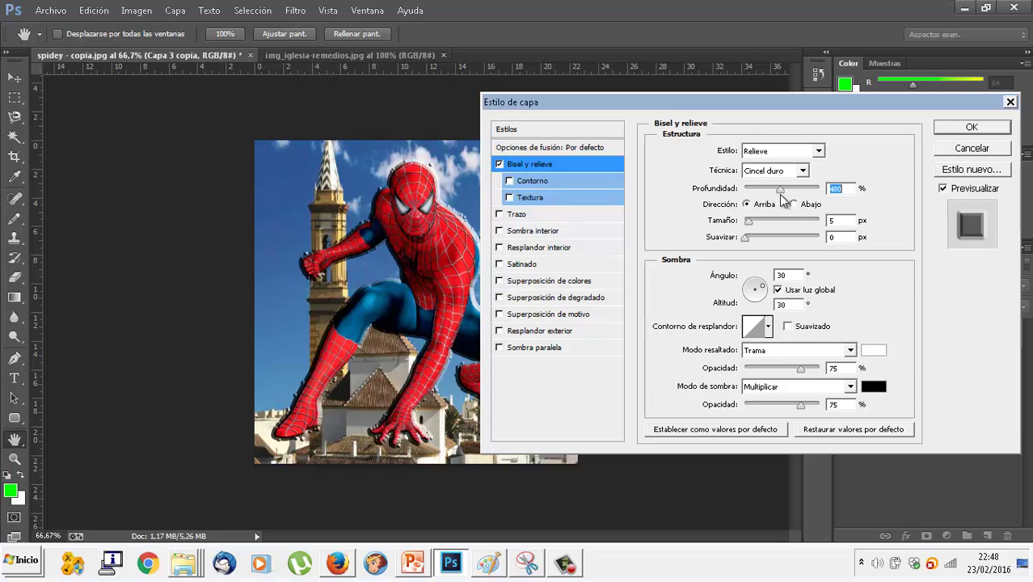
mouse_move(744, 219)
left_mouse_down()
mouse_move(773, 226)
mouse_move(748, 224)
mouse_move(760, 237)
left_mouse_up()
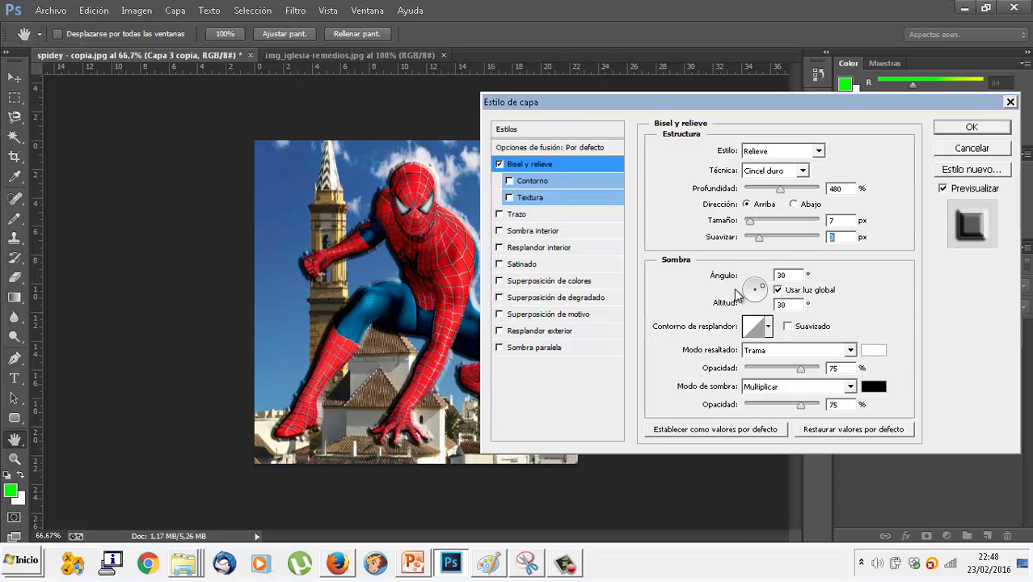
left_click(508, 198)
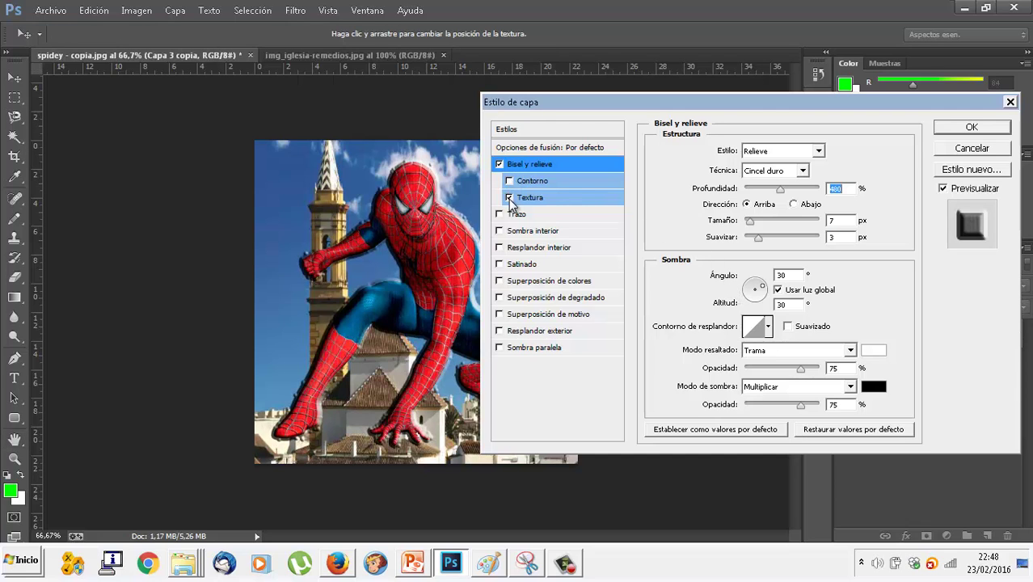
- Remove the bevel texture and, after trying other styles, choose Relieve acolchado
left_click(509, 197)
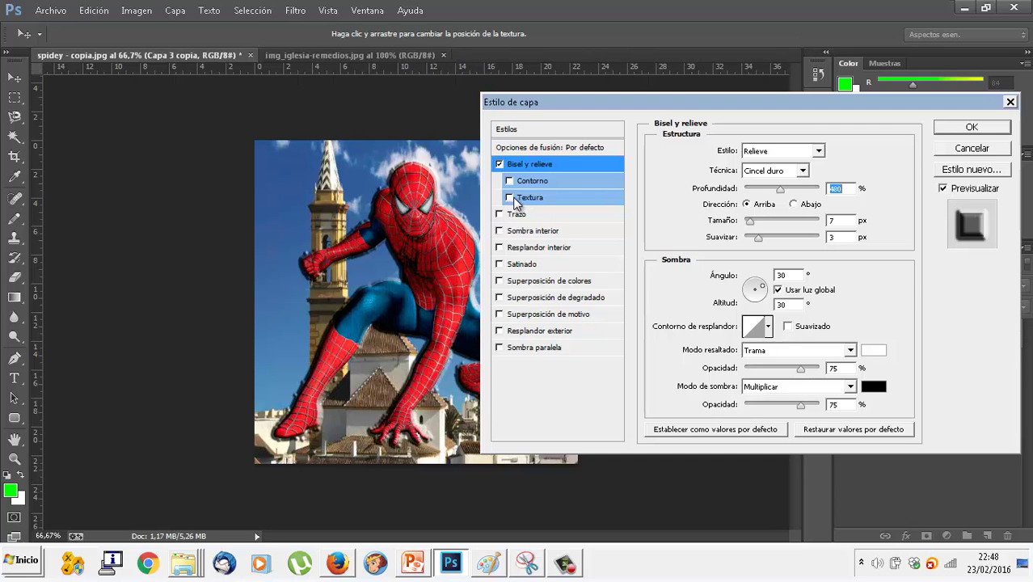
left_click(819, 151)
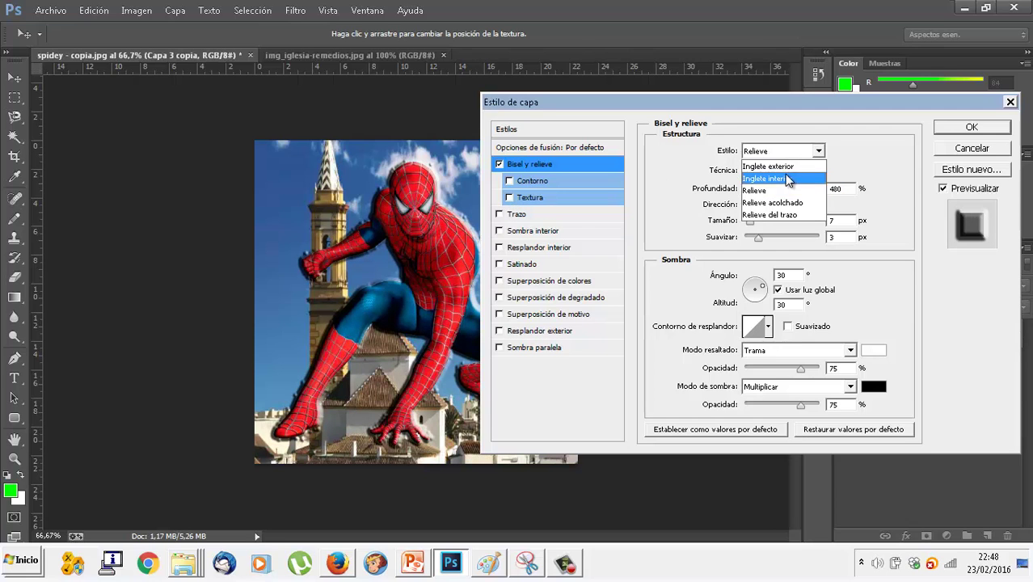
left_click(804, 166)
left_click(816, 152)
left_click(800, 161)
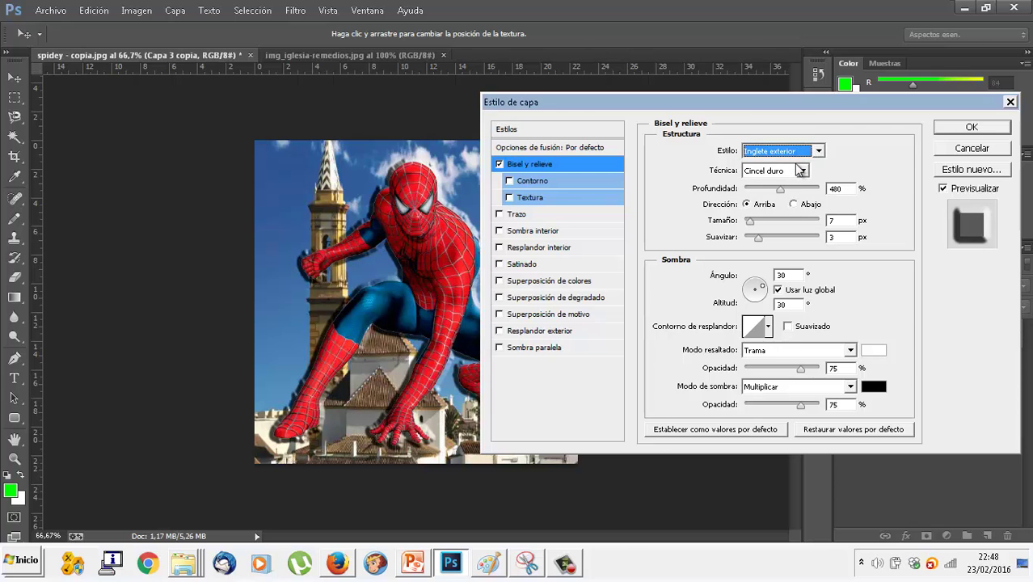
left_click(818, 151)
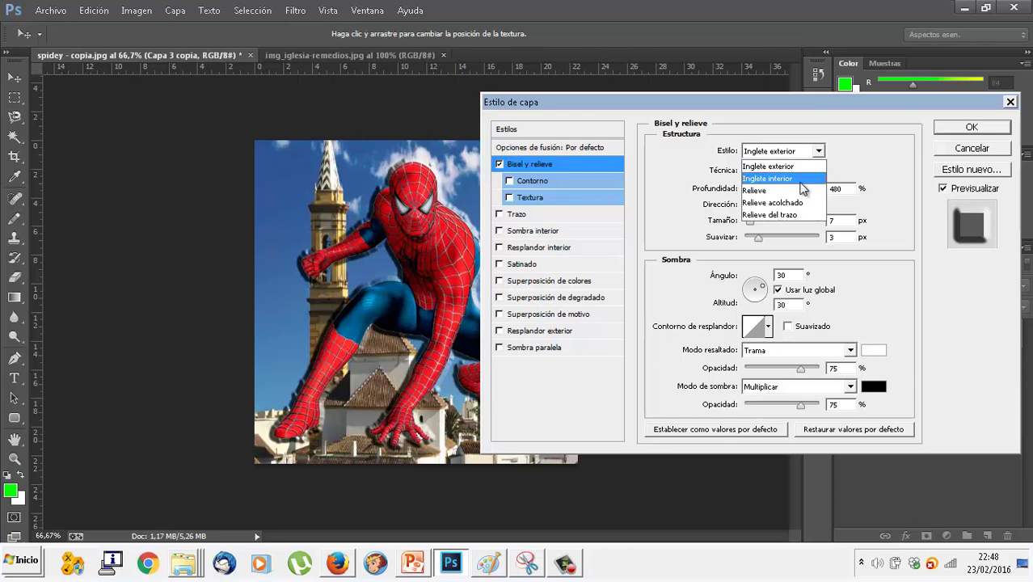
left_click(798, 198)
left_click(818, 152)
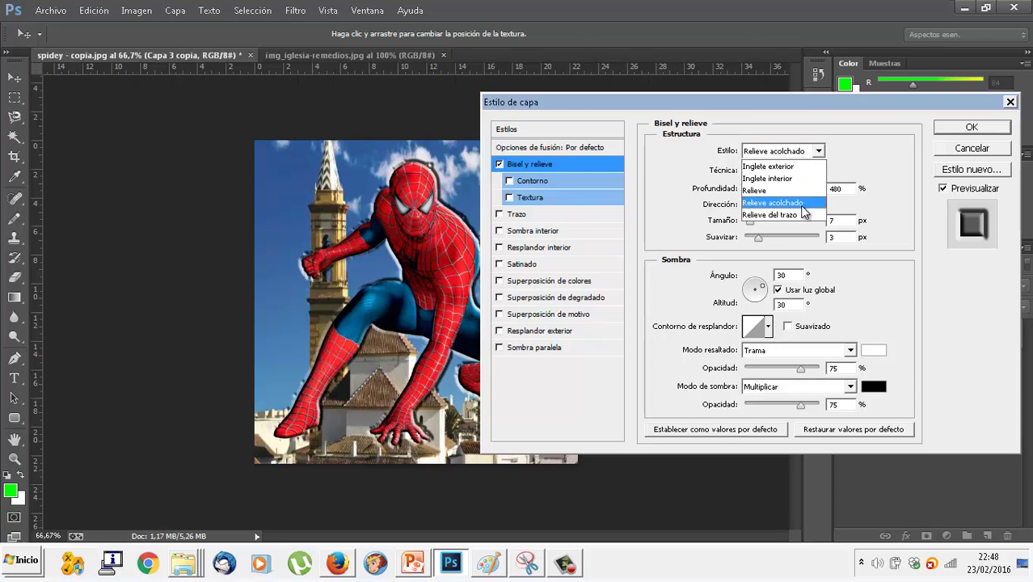
left_click(800, 214)
left_click(818, 151)
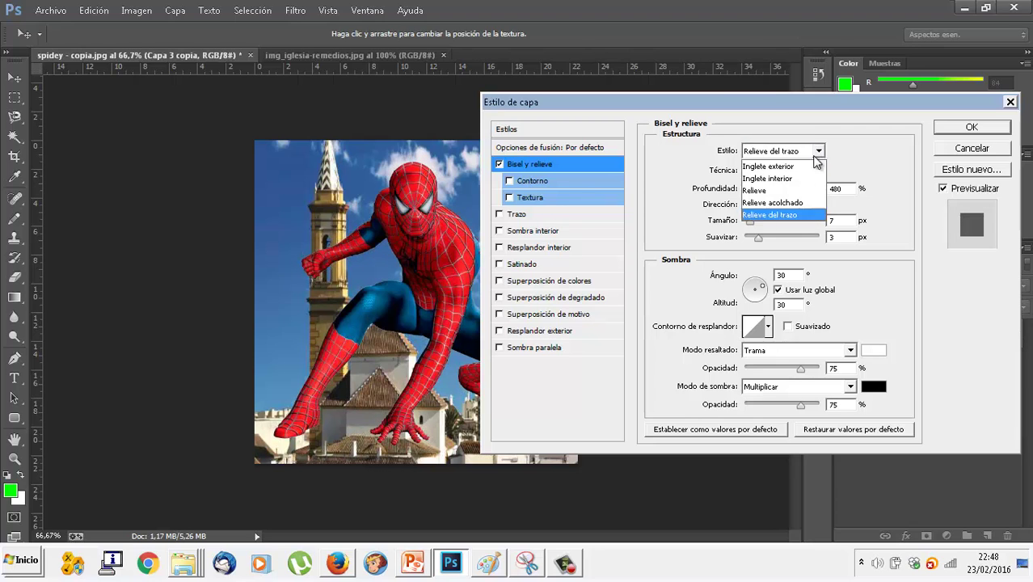
left_click(795, 202)
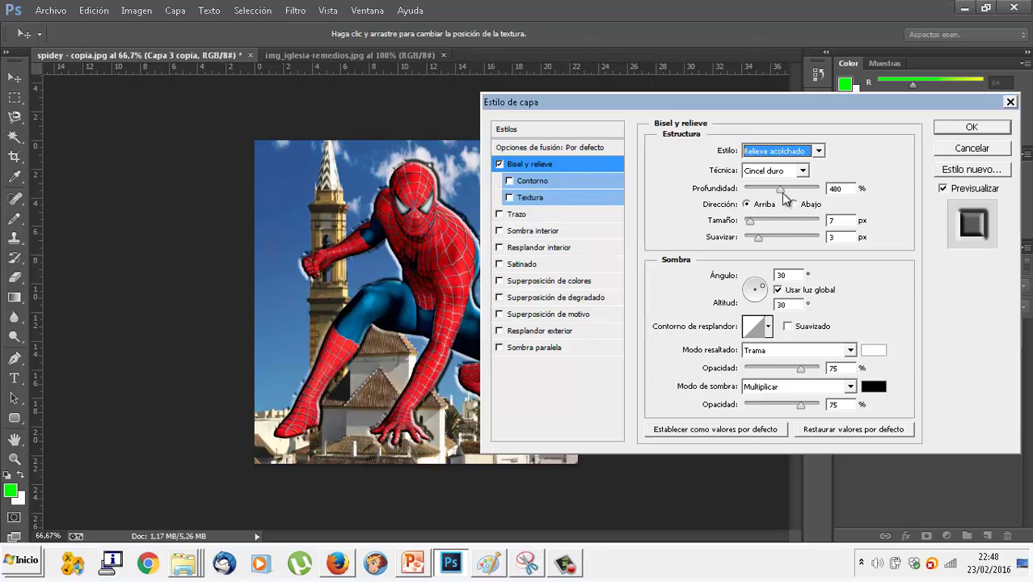
- Set bevel depth to 317% with direction Abajo and apply the style
left_click_drag(780, 189, 769, 191)
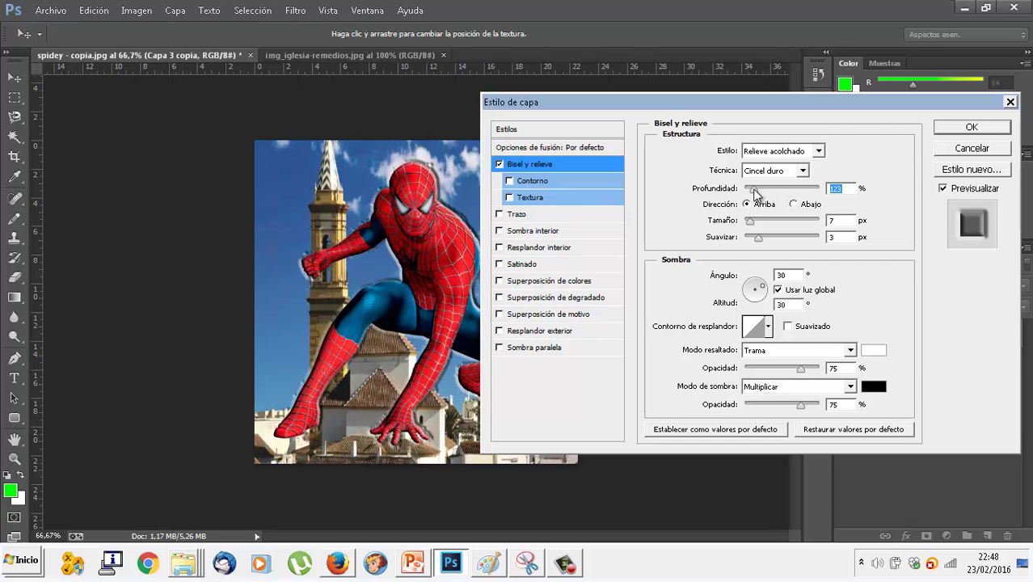
left_click(793, 204)
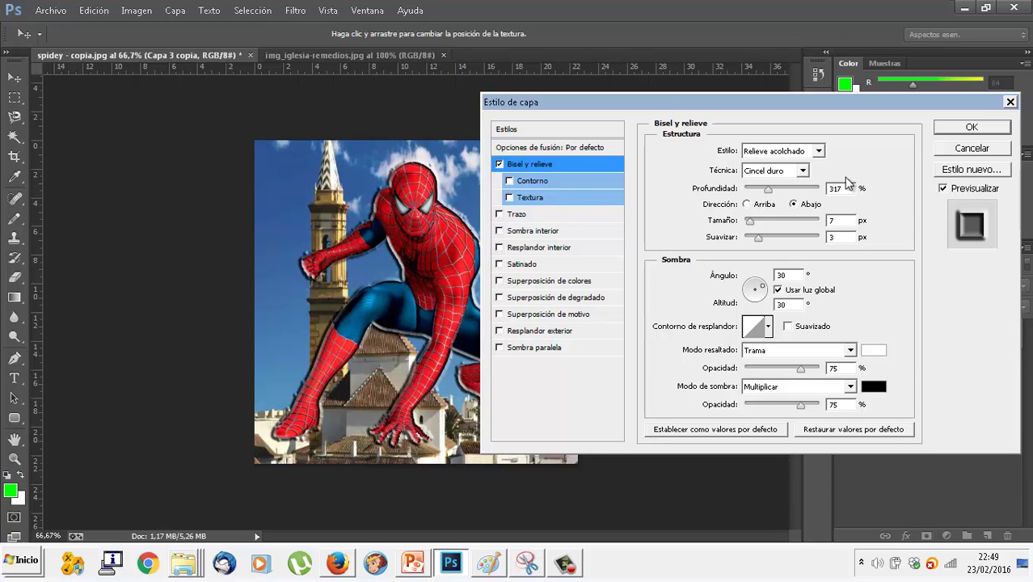
left_click(955, 129)
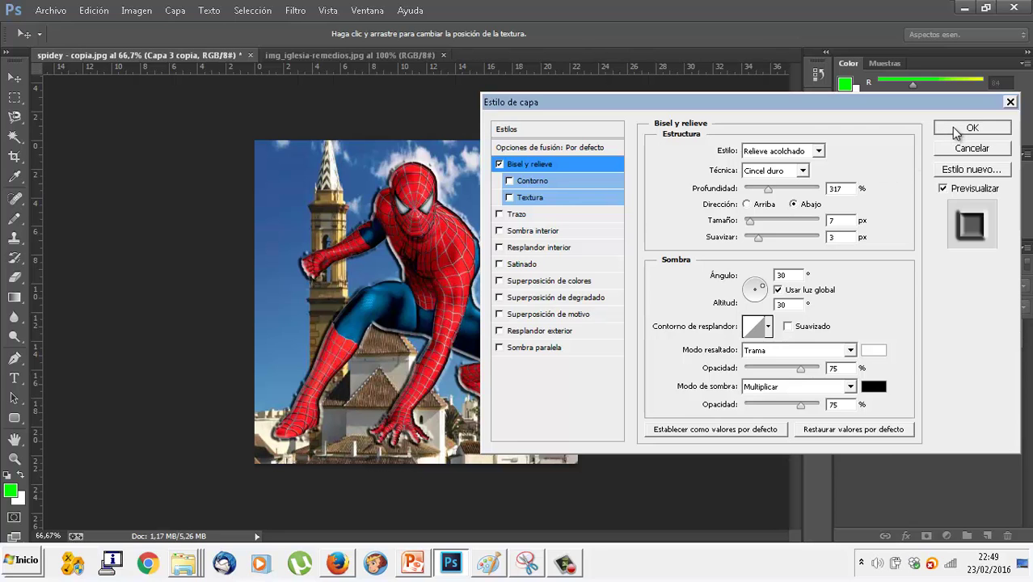
left_click(902, 392)
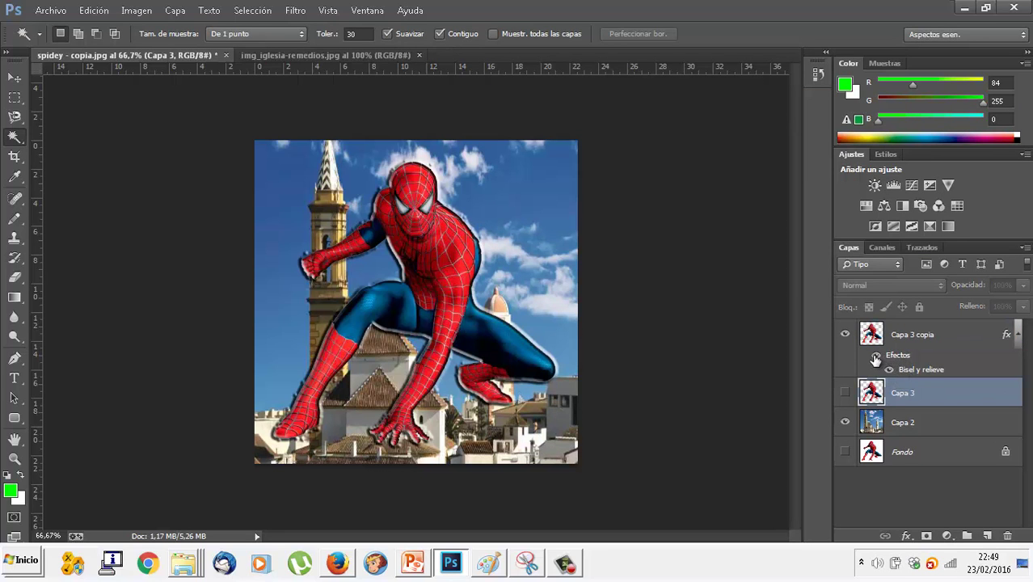
- Compare the bevel on and off, then hide the Capa 3 copia layer
left_click(875, 358)
left_click(875, 358)
left_click(875, 358)
left_click(875, 358)
left_click(846, 336)
left_click(845, 336)
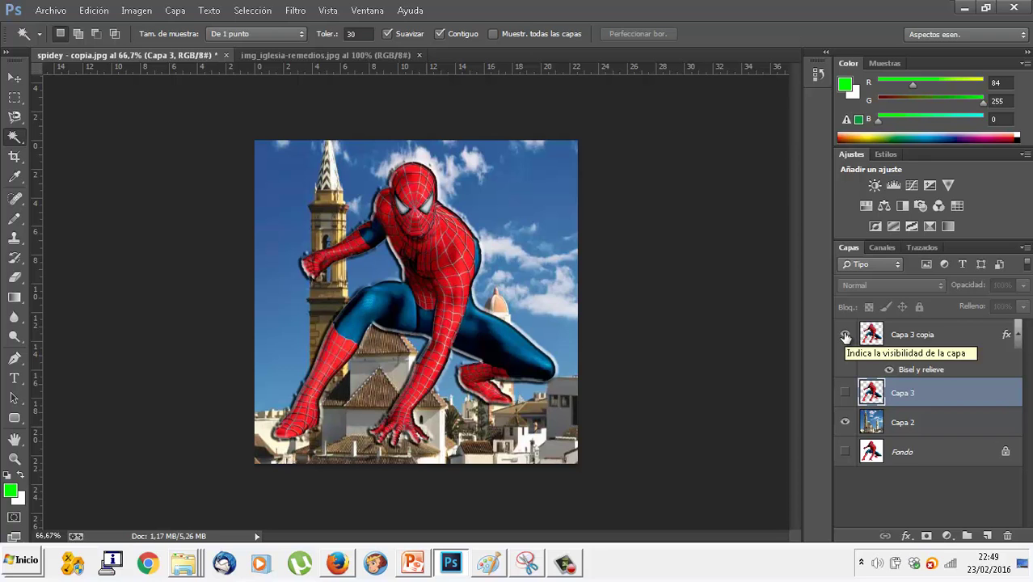
left_click(845, 336)
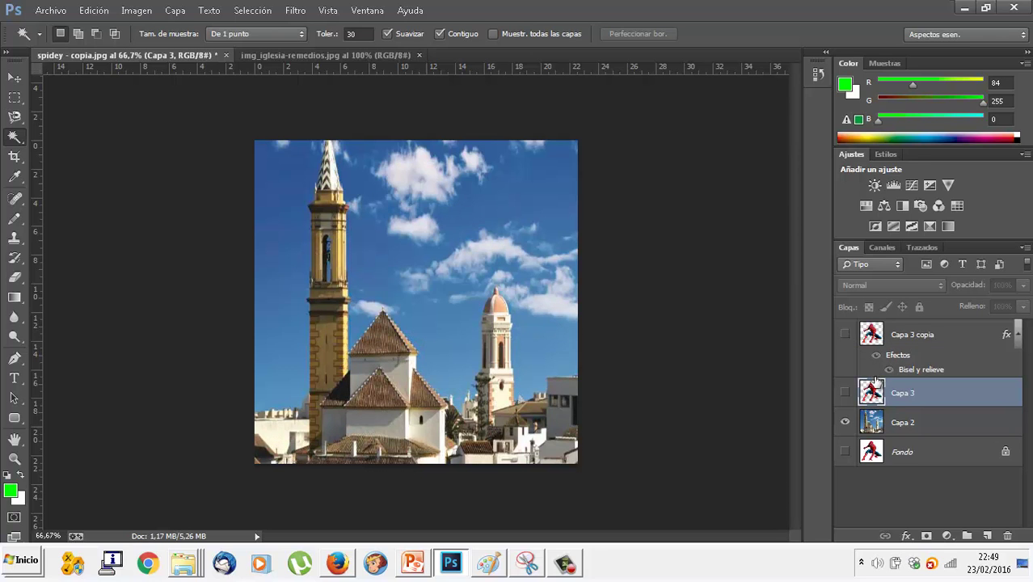
- Show Capa 3 and duplicate it as Capa 3 copia 2
right_click(871, 392)
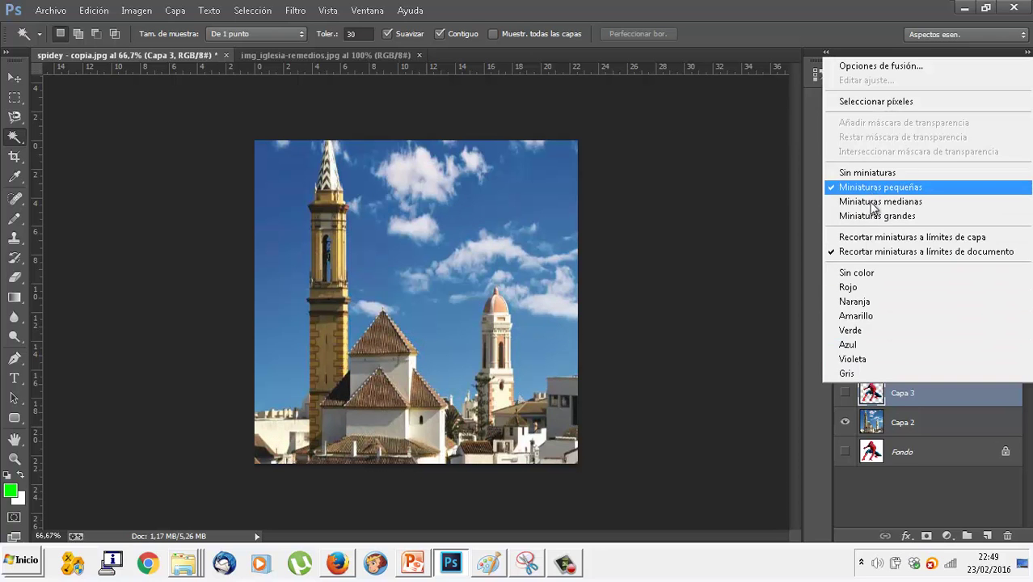
left_click(879, 399)
left_click(845, 393)
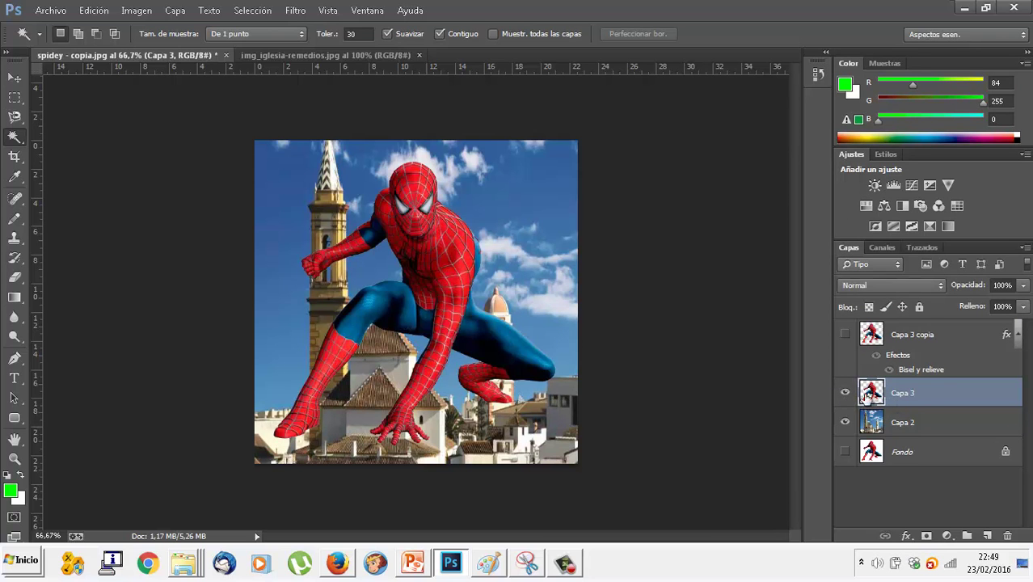
right_click(884, 393)
left_click(758, 125)
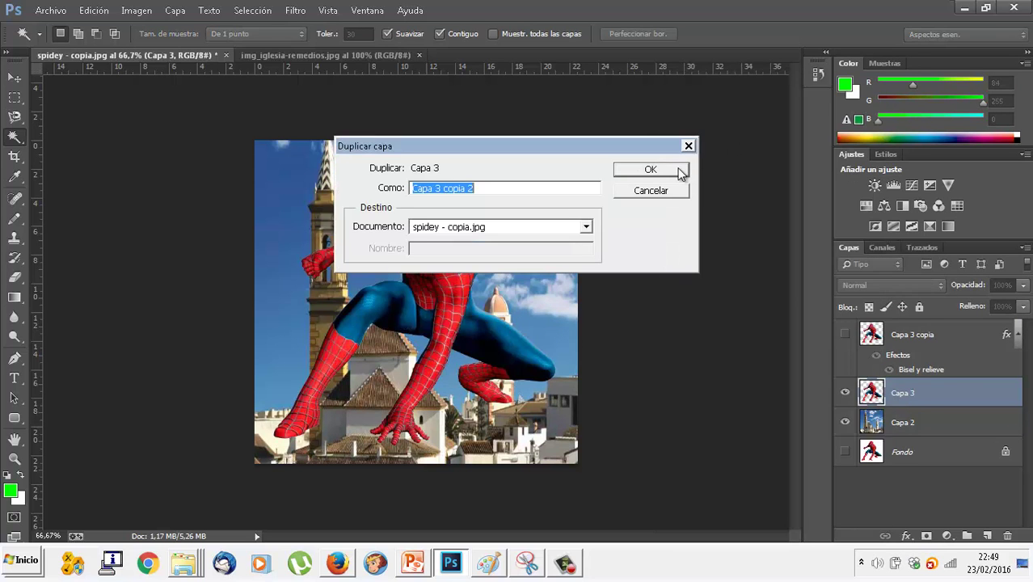
left_click(680, 172)
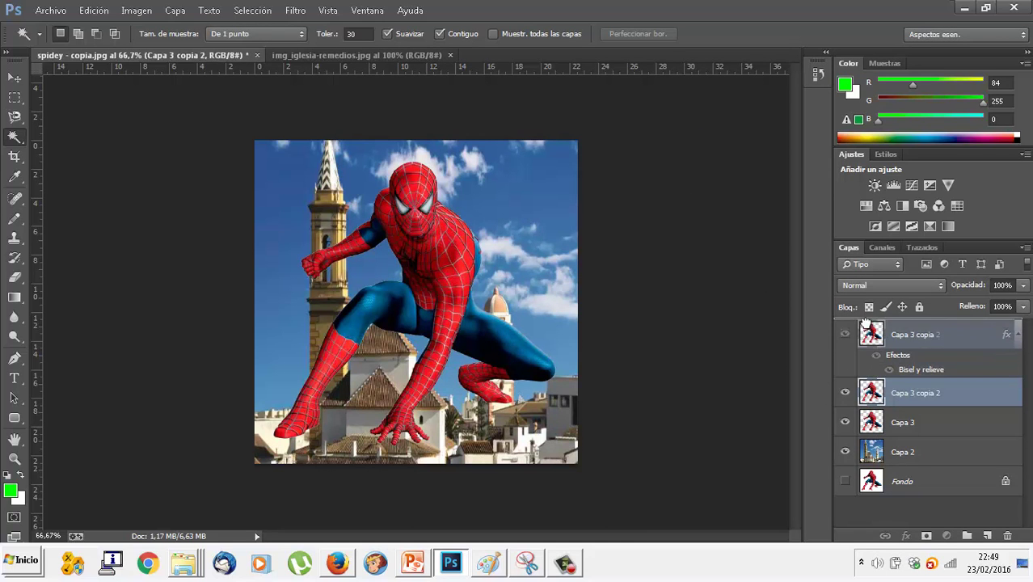
- Move Capa 3 copia 2 to the top of the stack and select it
left_click_drag(866, 393, 865, 328)
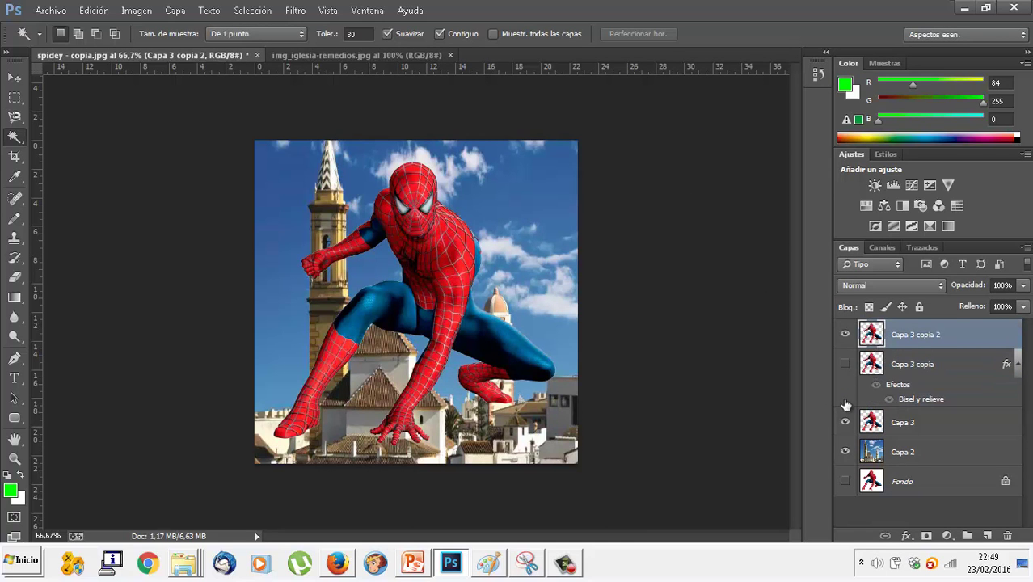
double_click(912, 365)
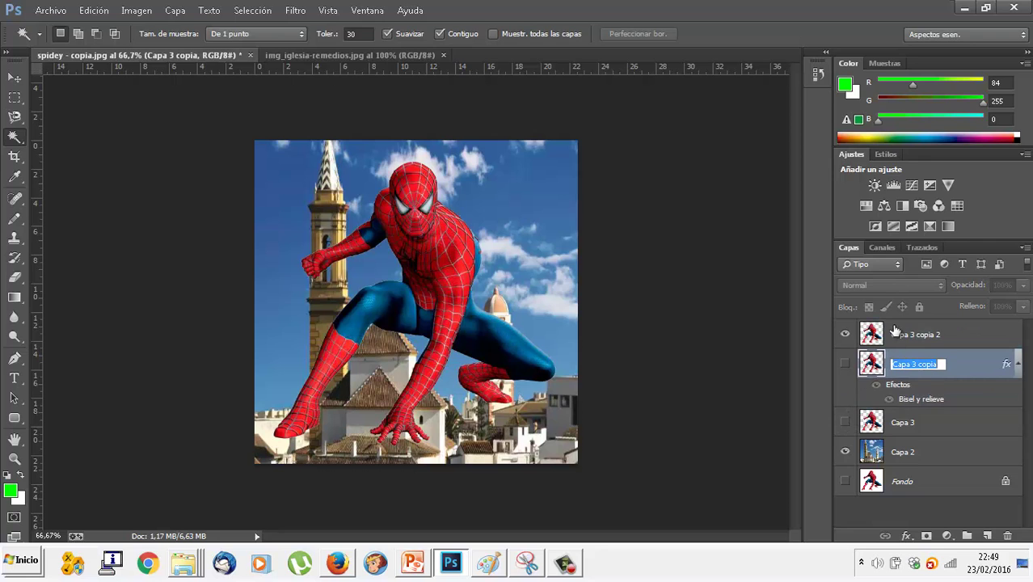
left_click(897, 333)
left_click(897, 333)
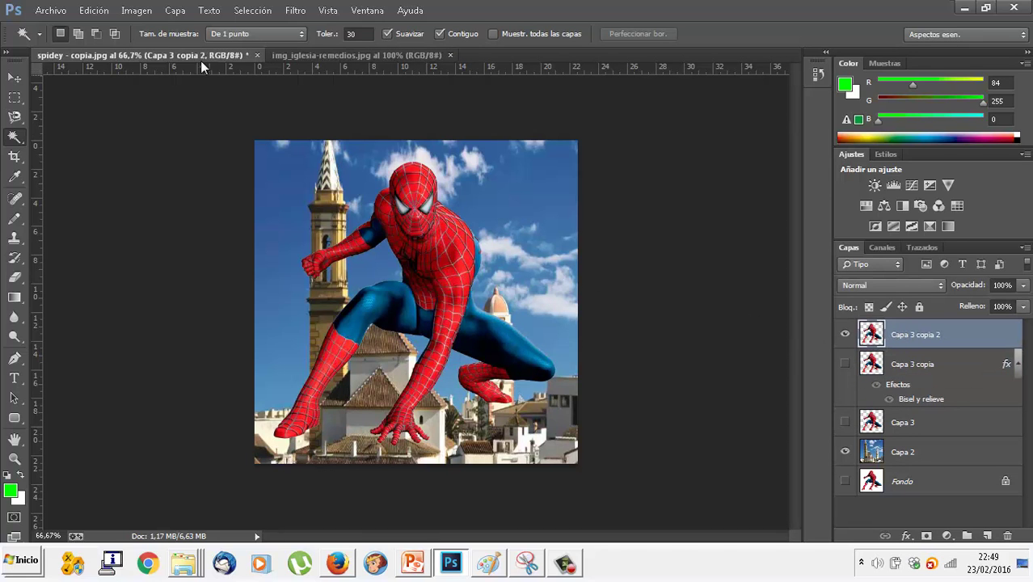
left_click(176, 11)
mouse_move(201, 107)
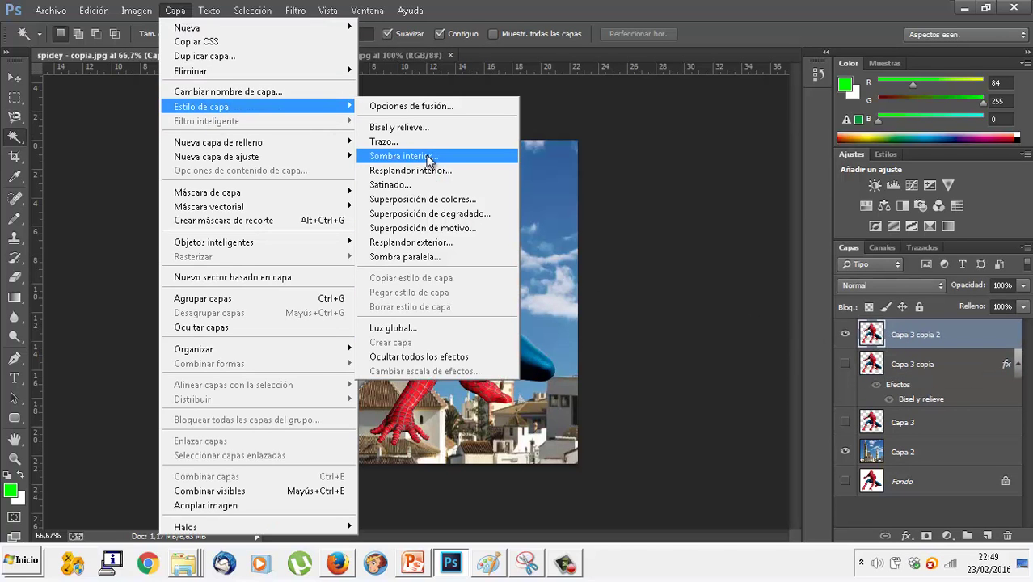
- Apply an 18 px Exterior Trazo in turquoise #2cdbc4 to Capa 3 copia 2
left_click(427, 144)
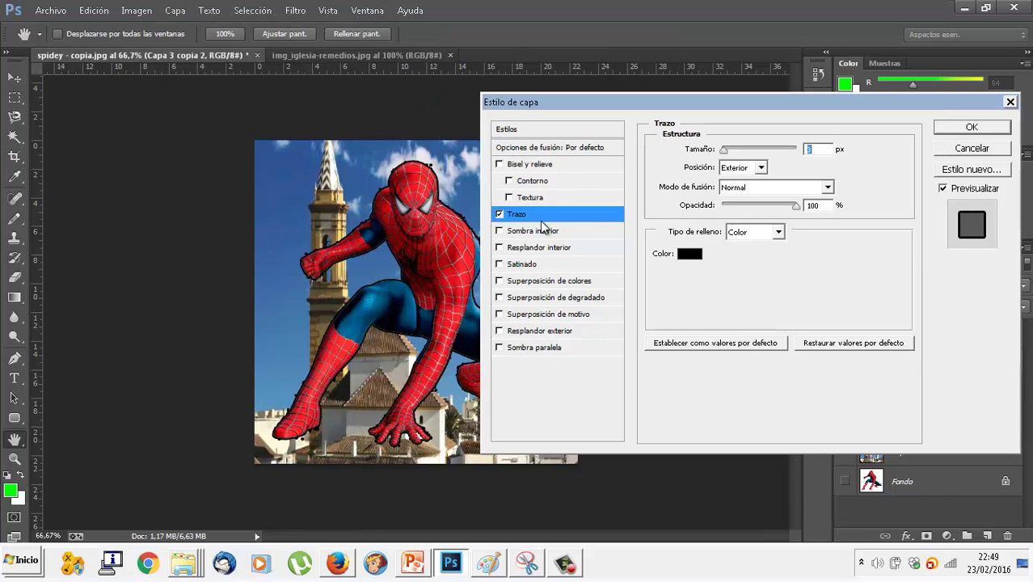
left_click(688, 256)
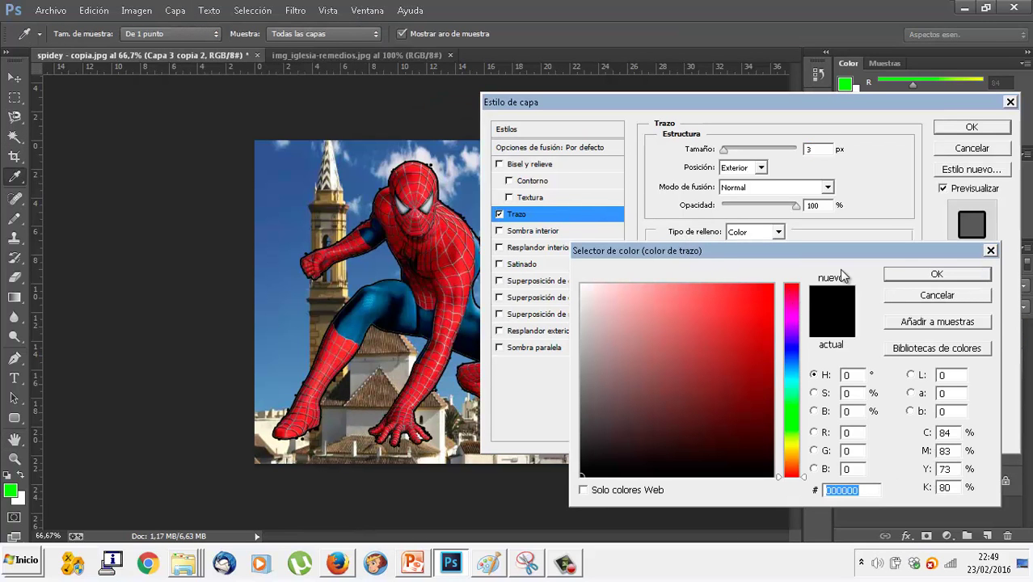
left_click(913, 275)
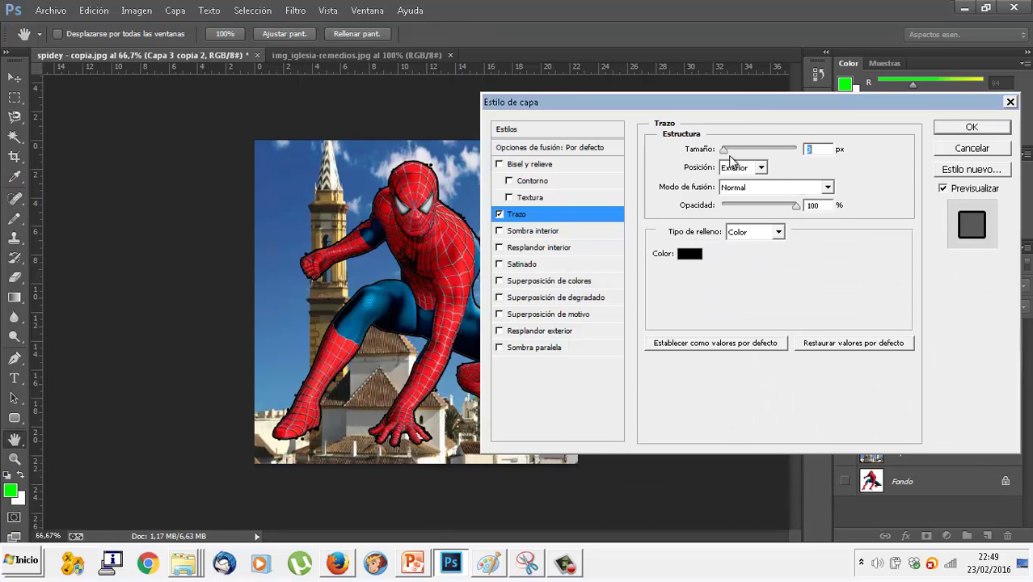
mouse_move(727, 153)
left_mouse_down()
mouse_move(743, 153)
mouse_move(723, 156)
mouse_move(733, 157)
left_mouse_up()
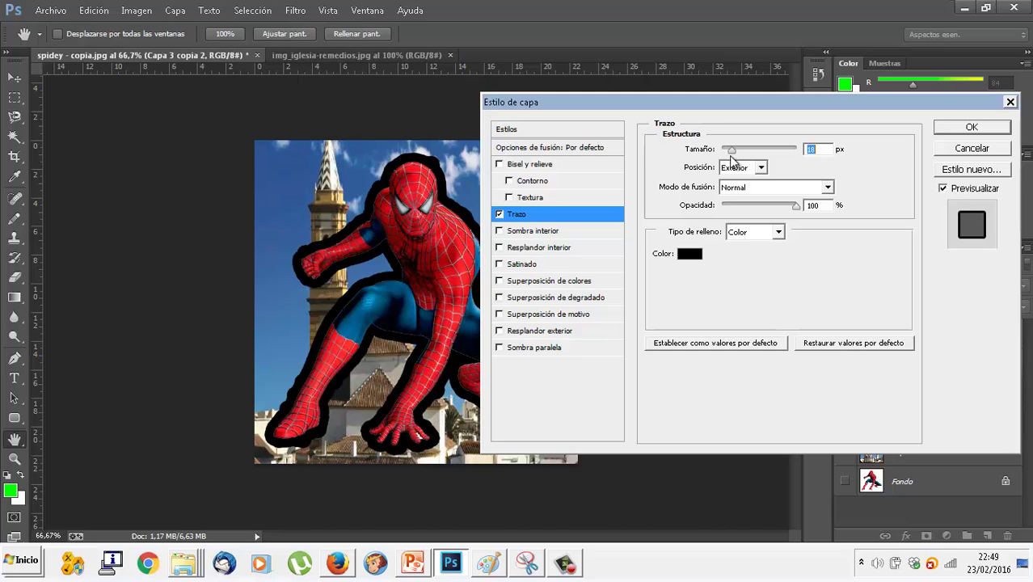
left_click(692, 253)
mouse_move(784, 376)
left_mouse_down()
mouse_move(792, 384)
mouse_move(733, 362)
mouse_move(732, 311)
left_mouse_up()
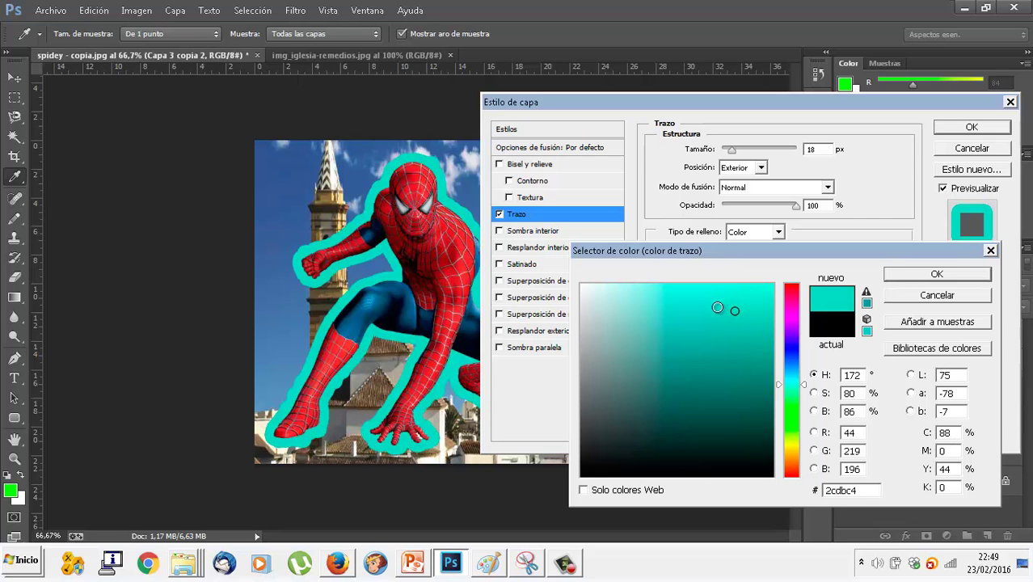
left_click(893, 277)
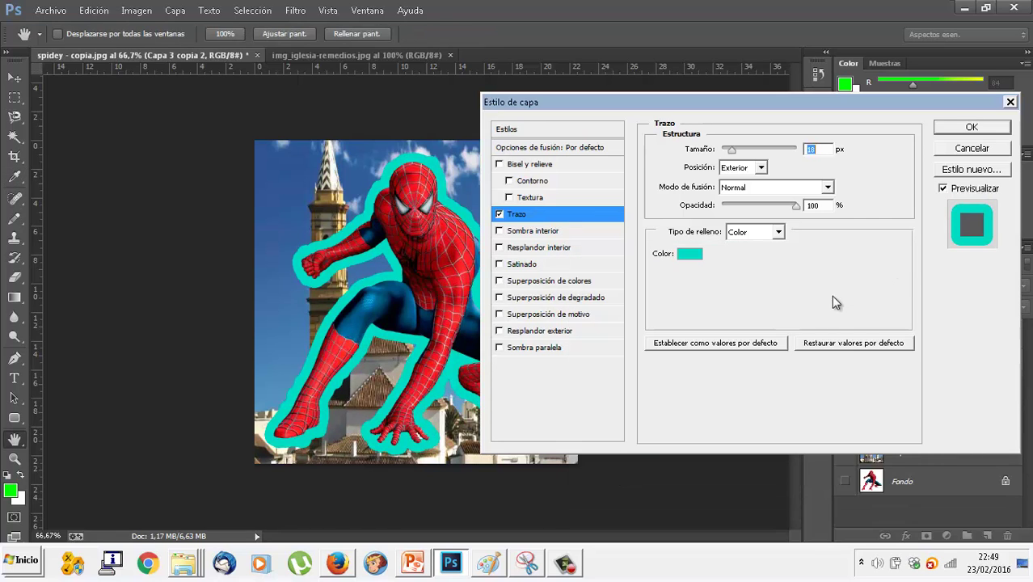
left_click(970, 127)
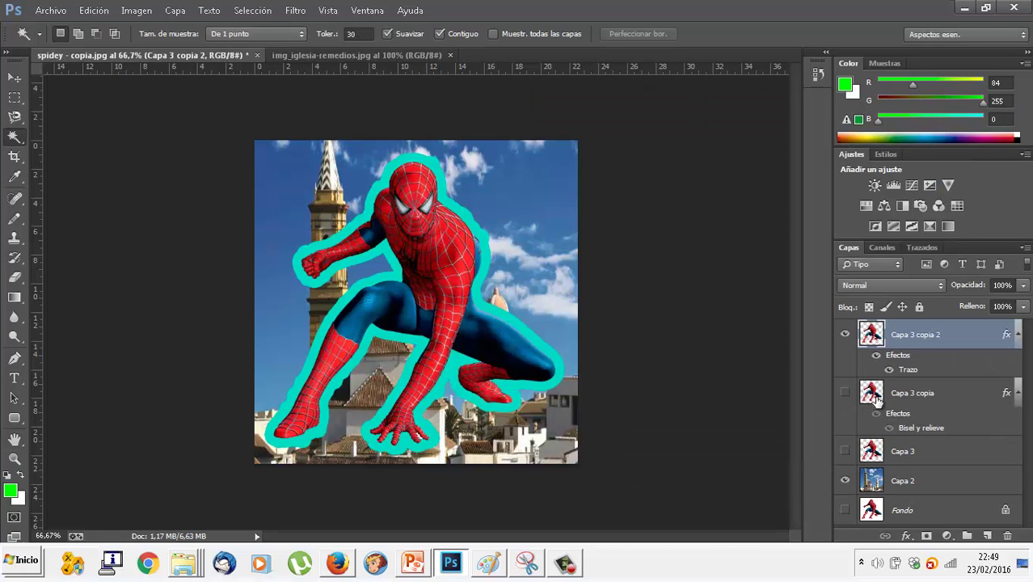
left_click(880, 452)
right_click(880, 453)
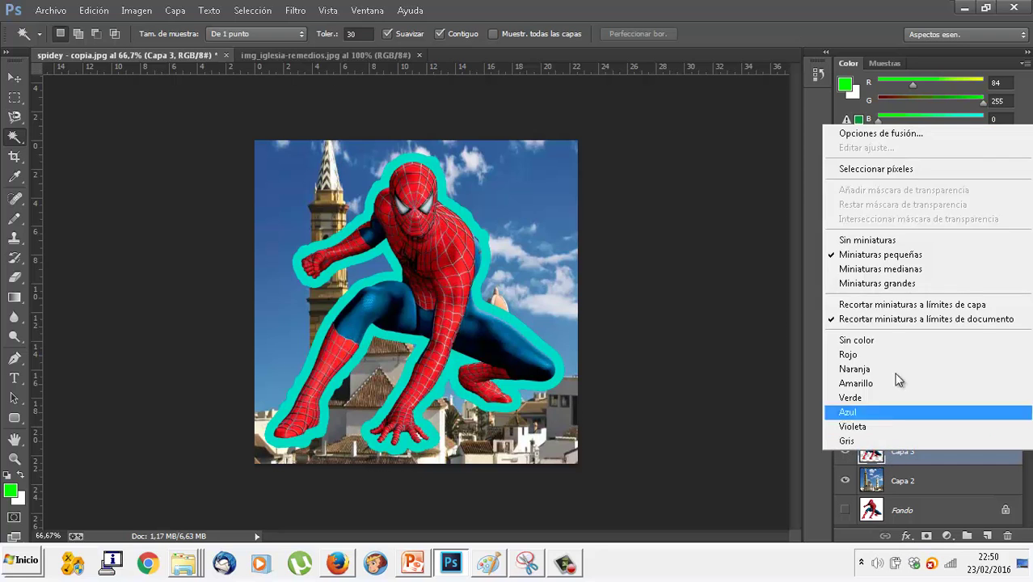
left_click(904, 459)
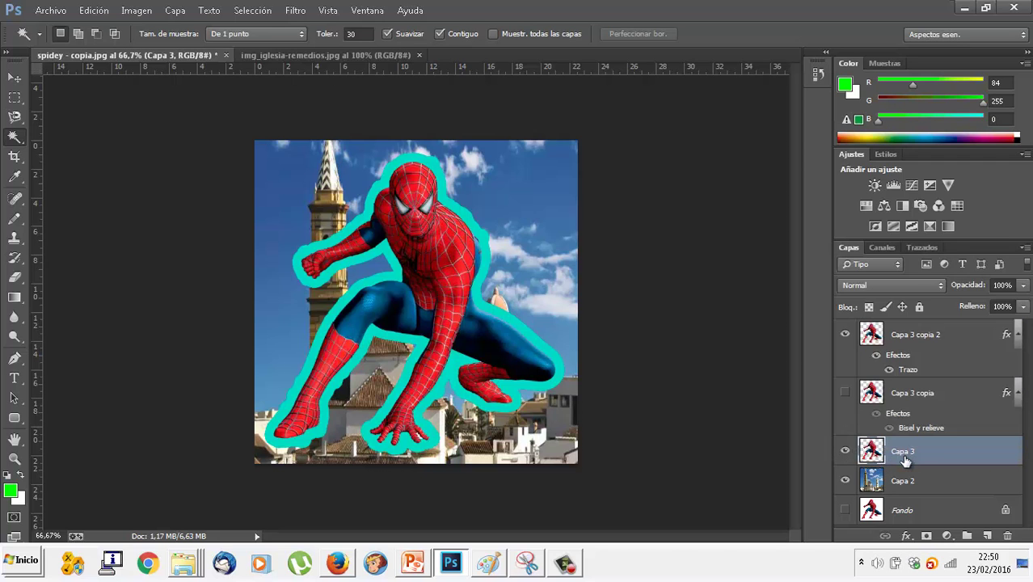
right_click(873, 454)
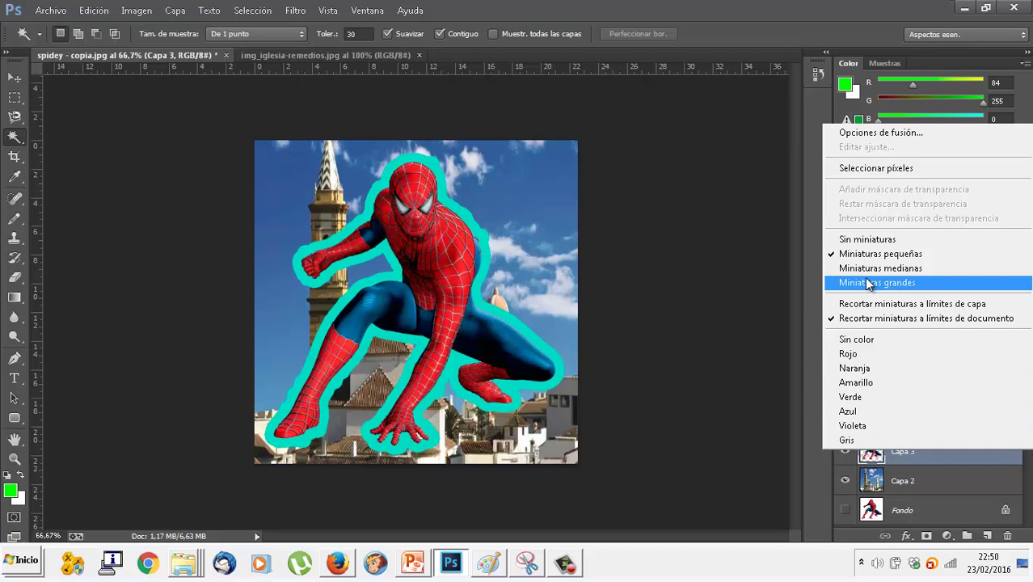
left_click(924, 470)
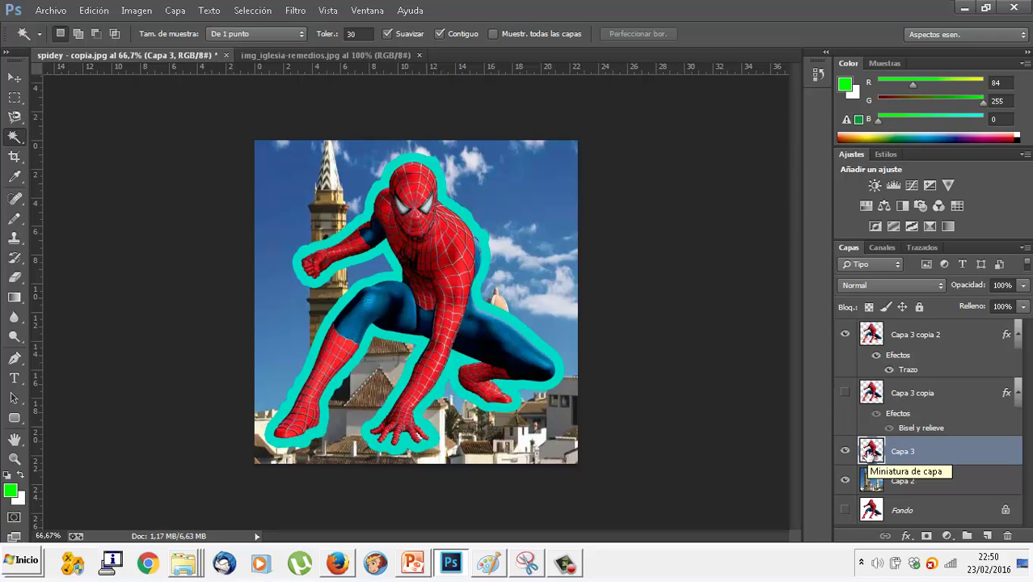
right_click(867, 453)
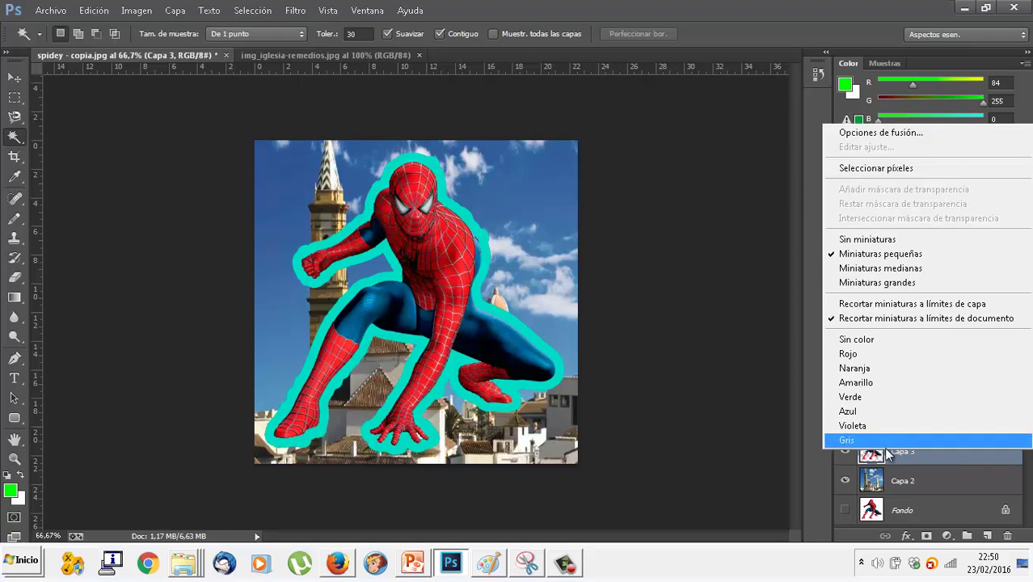
left_click(892, 467)
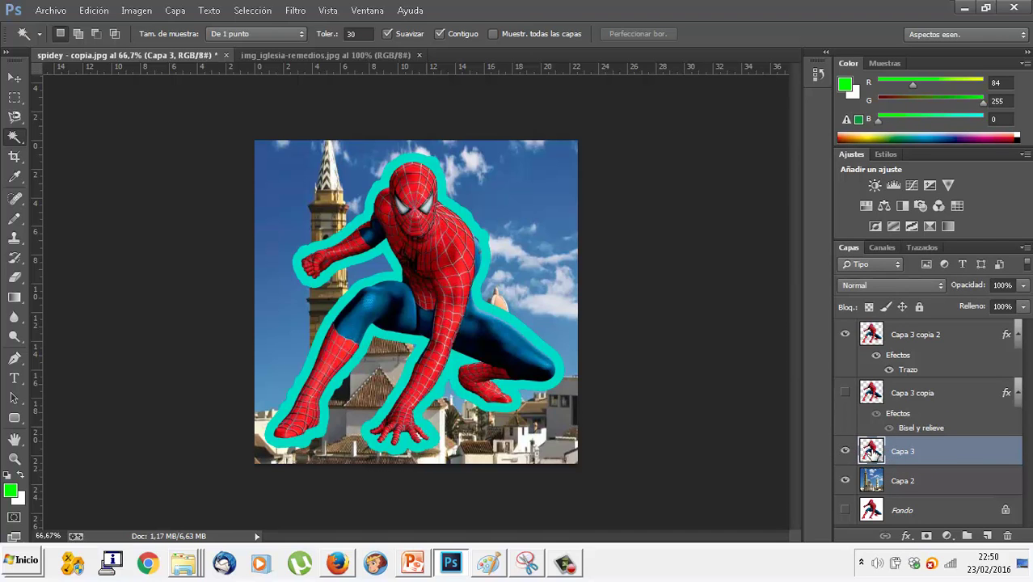
right_click(869, 453)
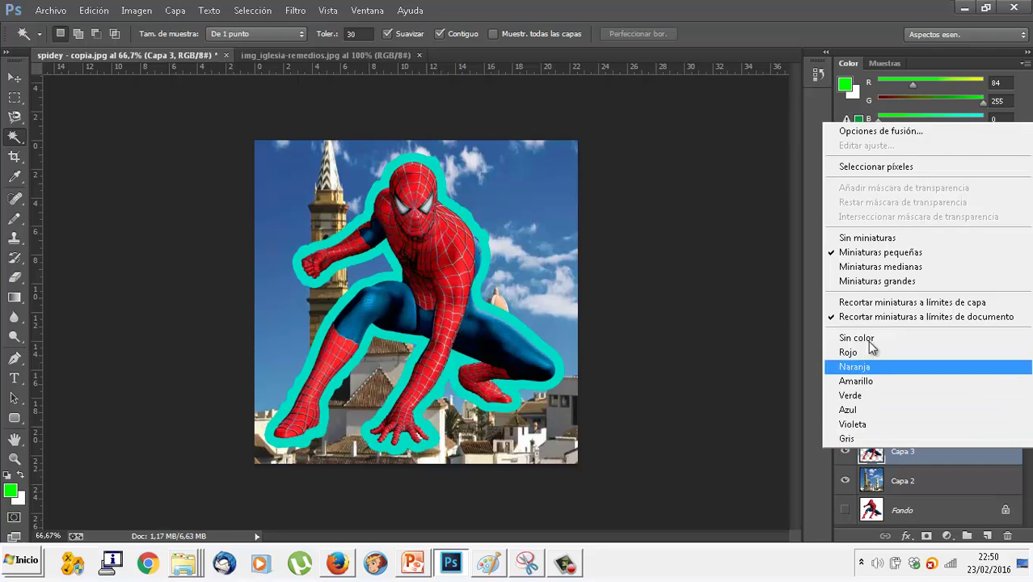
left_click(915, 472)
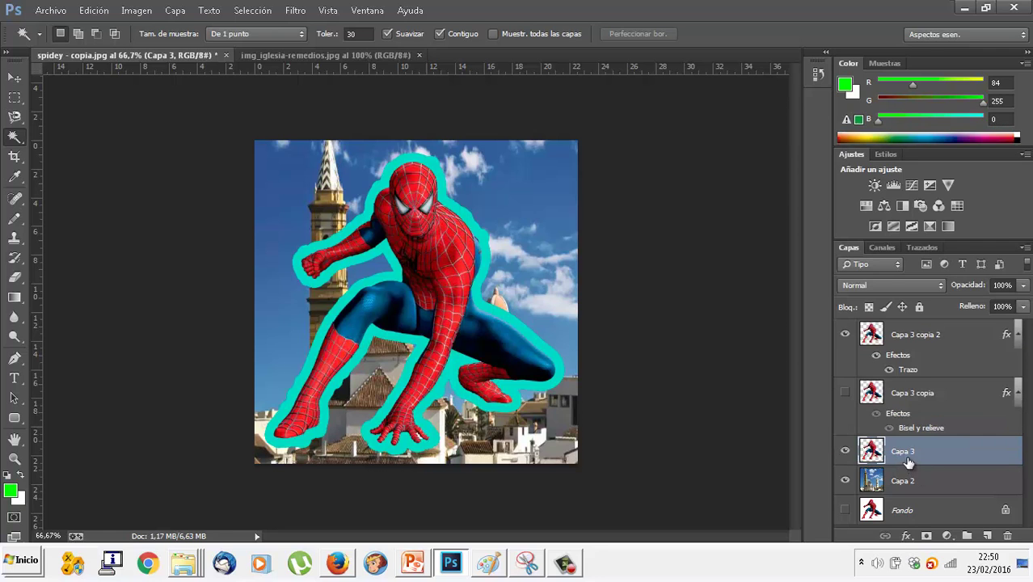
left_click(875, 336)
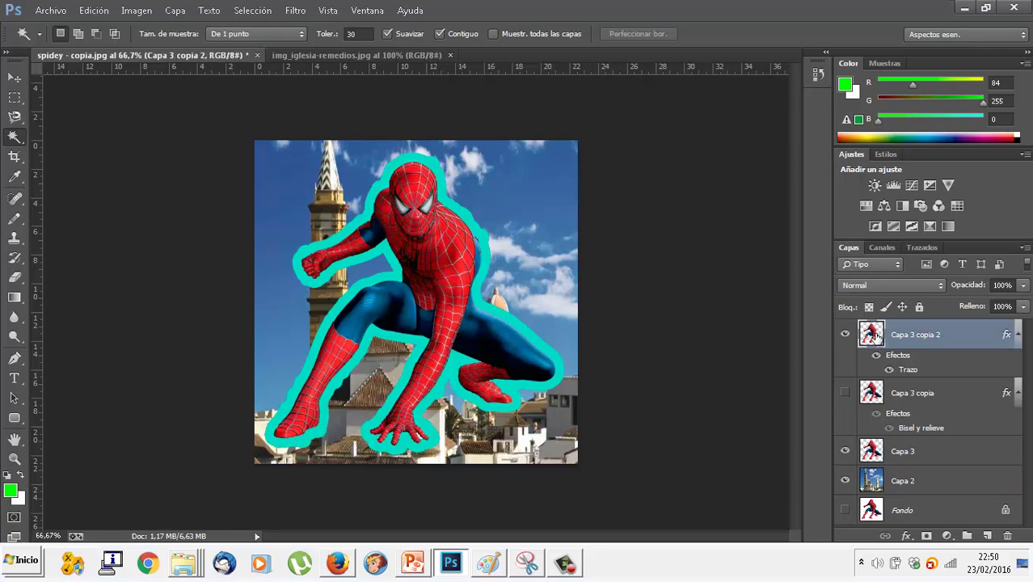
- Hide the stroked copy and duplicate Capa 3 as Capa 3 copia 3 at the top
left_click(845, 334)
right_click(880, 454)
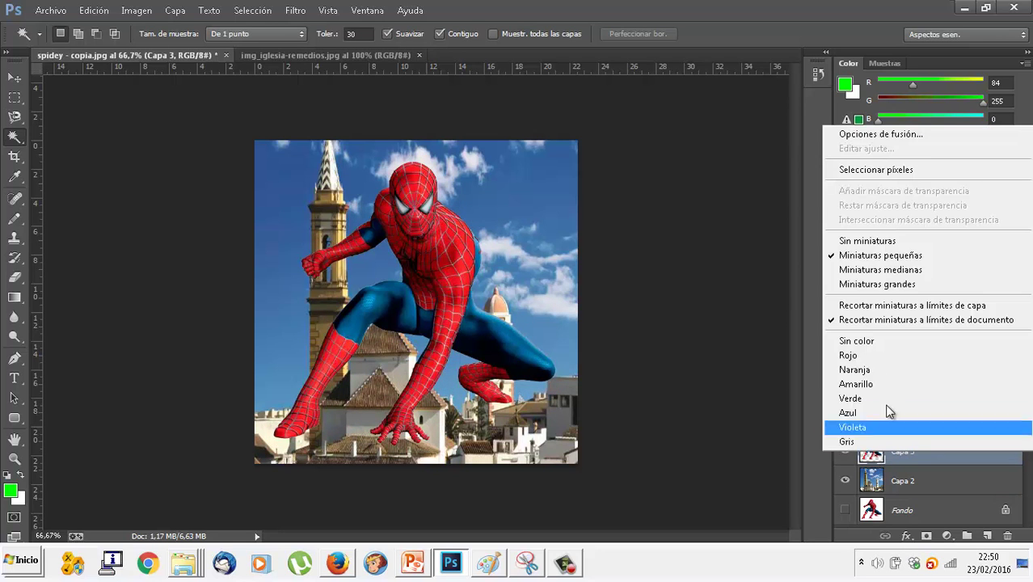
left_click(856, 318)
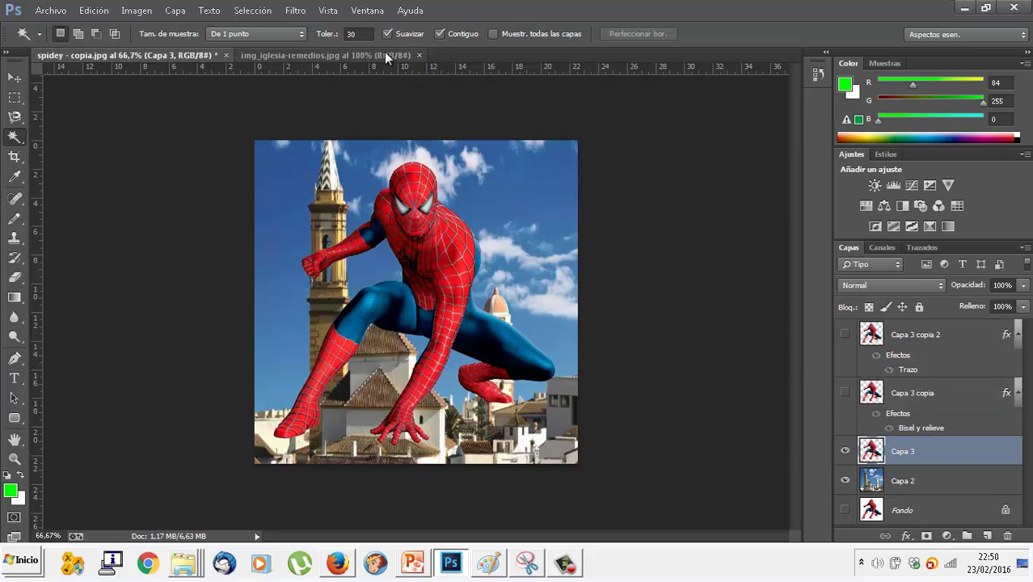
left_click(175, 10)
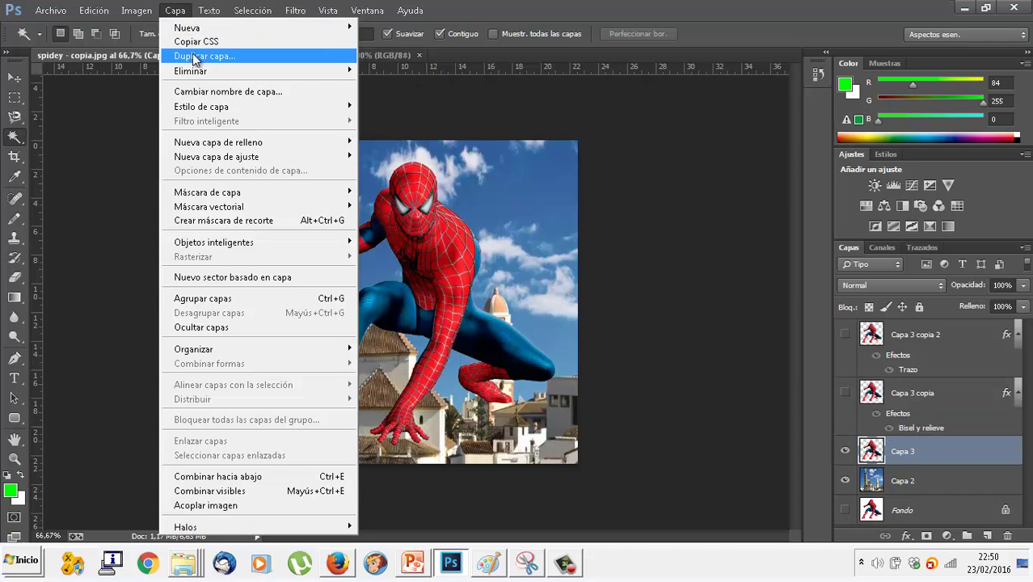
left_click(194, 56)
left_click(636, 172)
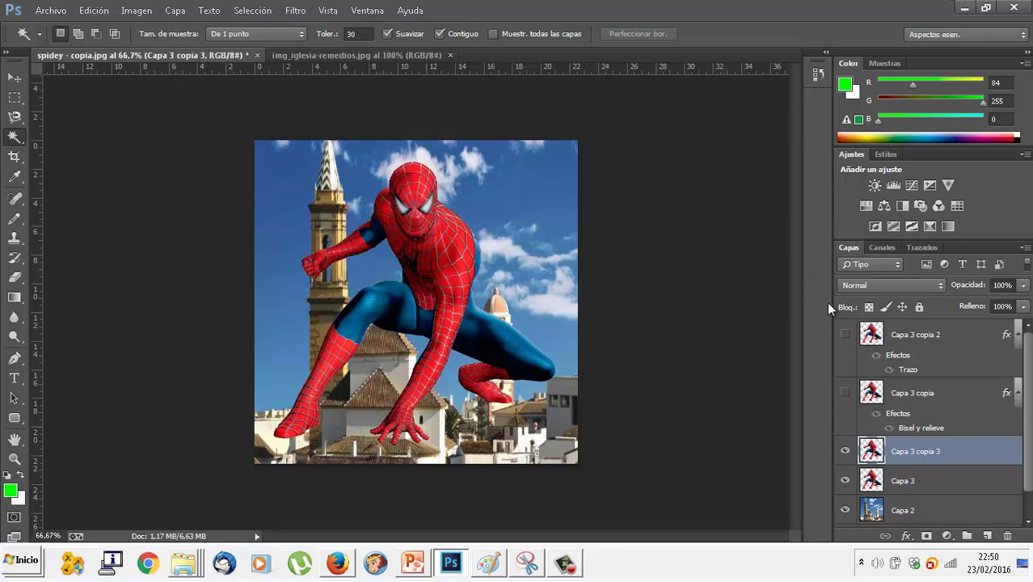
left_click_drag(889, 334, 889, 327)
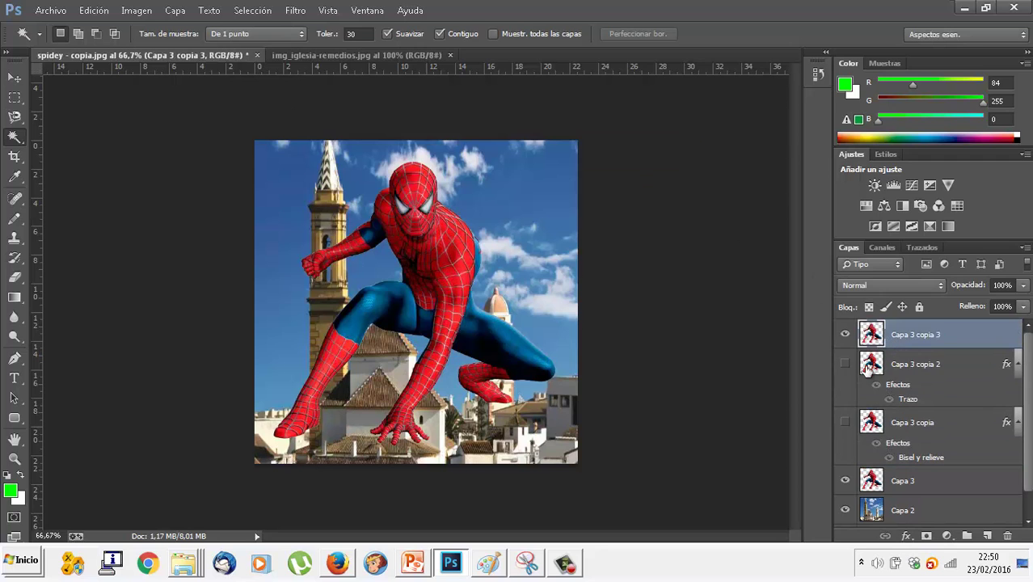
- Add a Sombra interior with 15 px distance and 43 px size
left_click(175, 10)
mouse_move(201, 106)
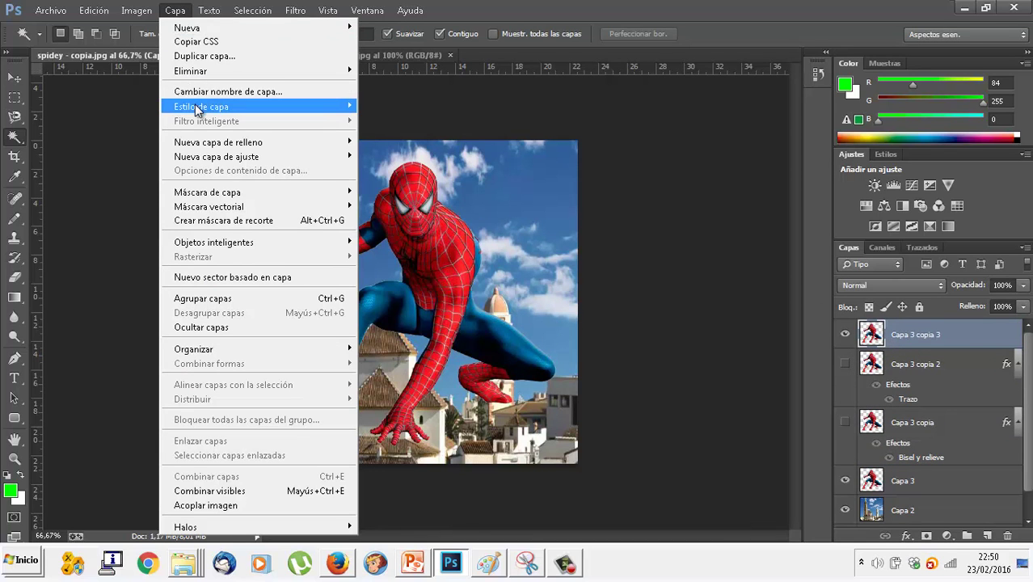
left_click(400, 156)
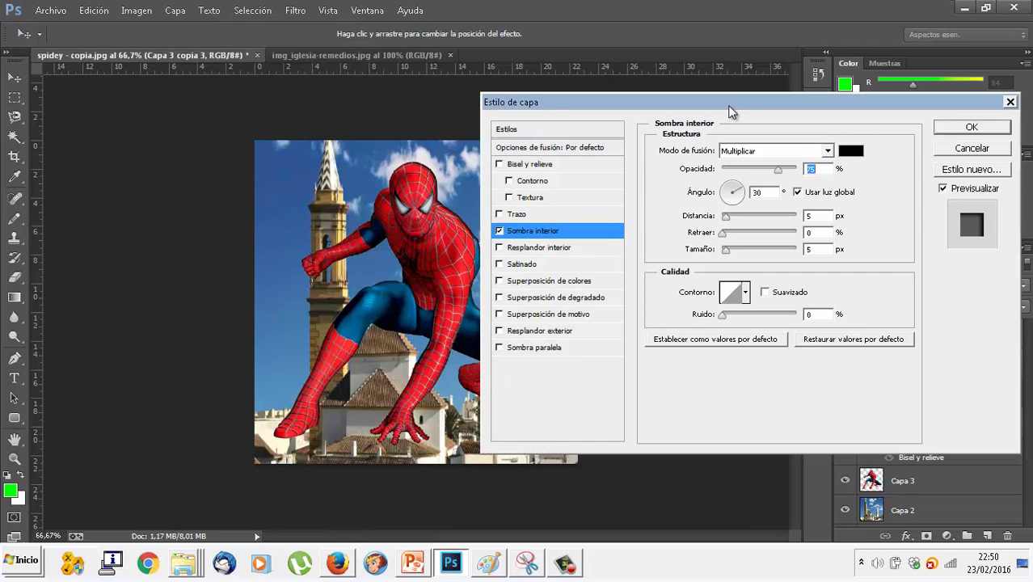
left_click_drag(727, 105, 746, 123)
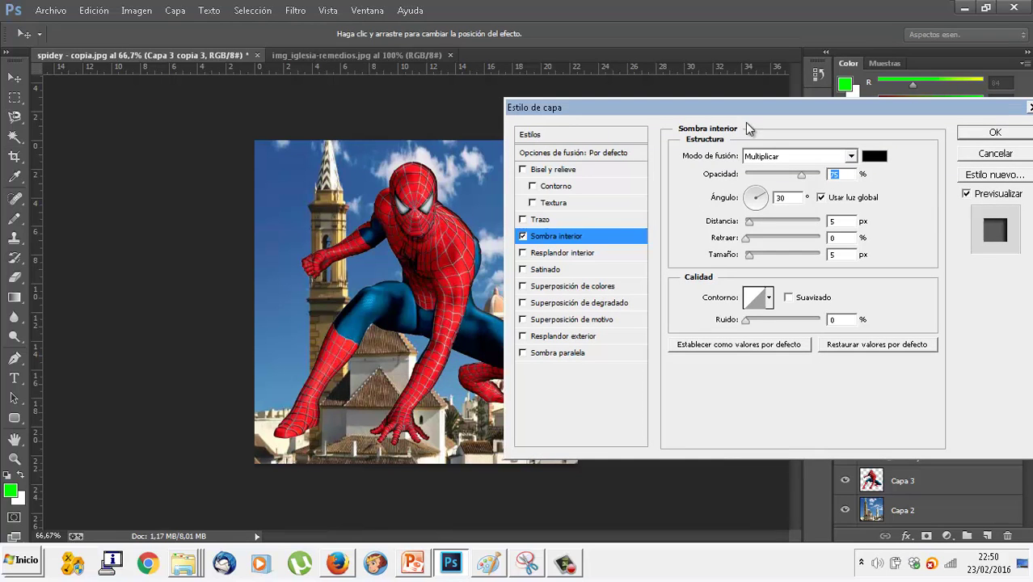
left_click(523, 236)
left_click(523, 236)
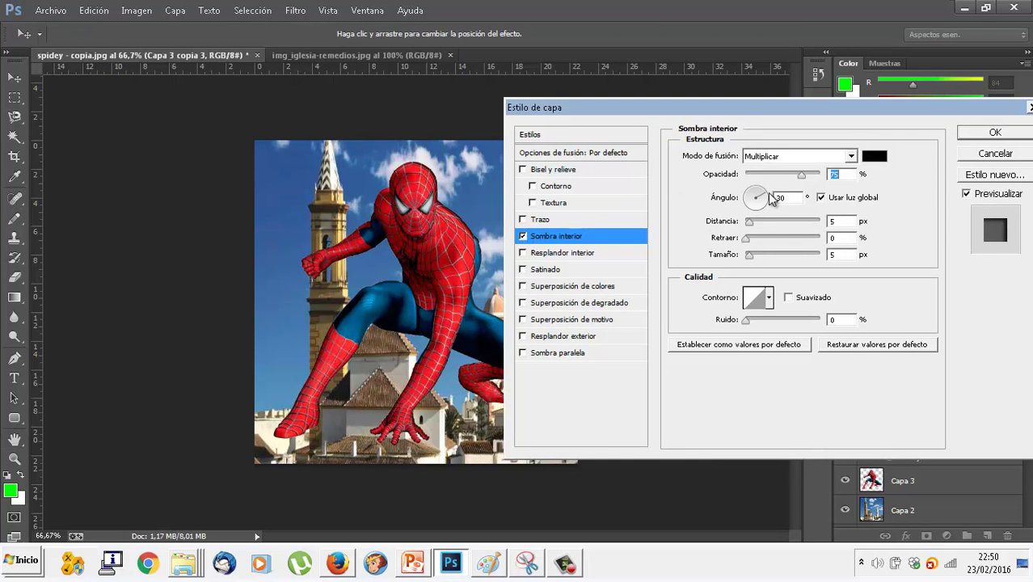
left_click_drag(759, 229, 725, 245)
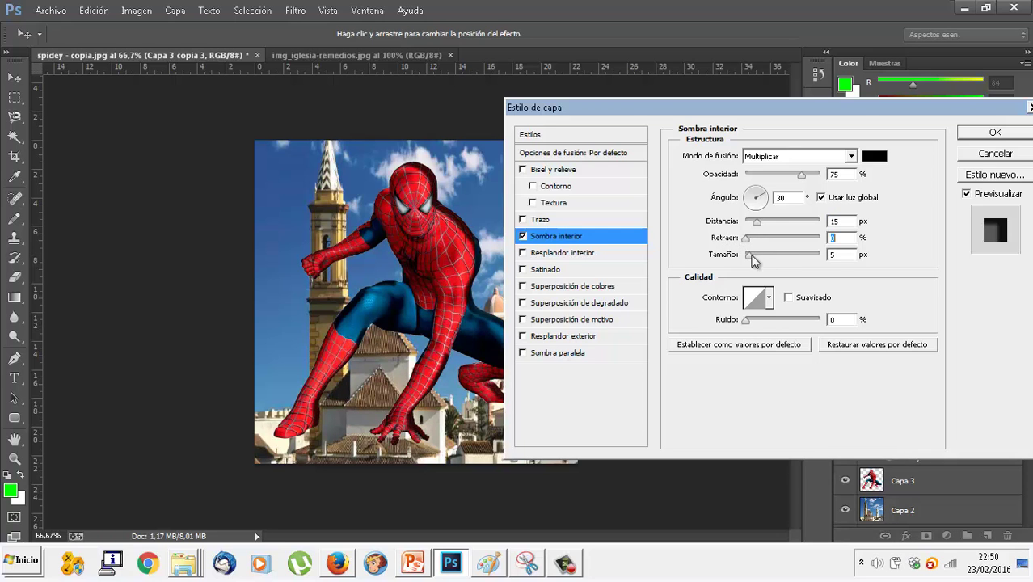
left_click_drag(749, 254, 763, 266)
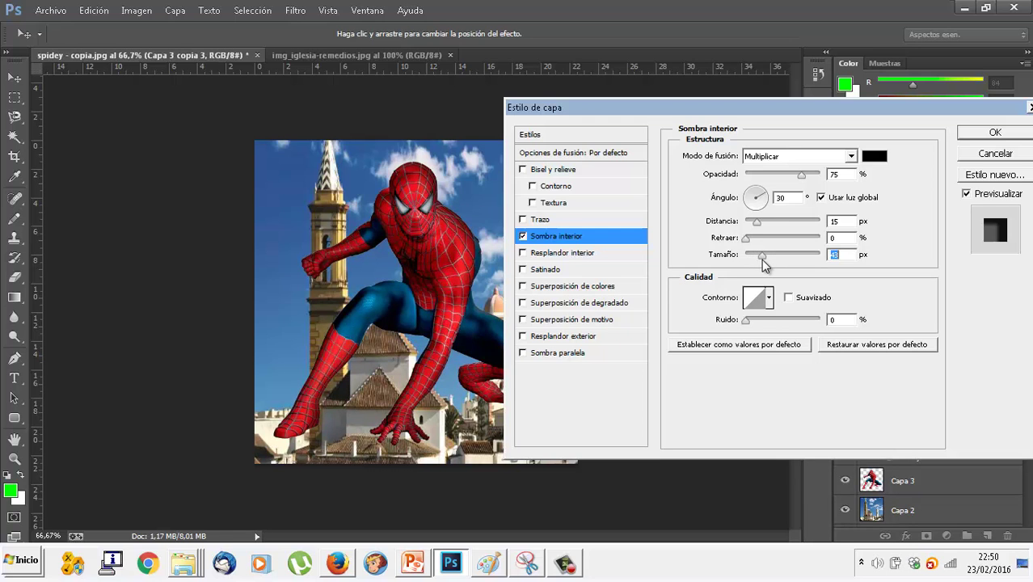
- Set the inner shadow blend mode to Oscurecer and apply it
left_click(845, 158)
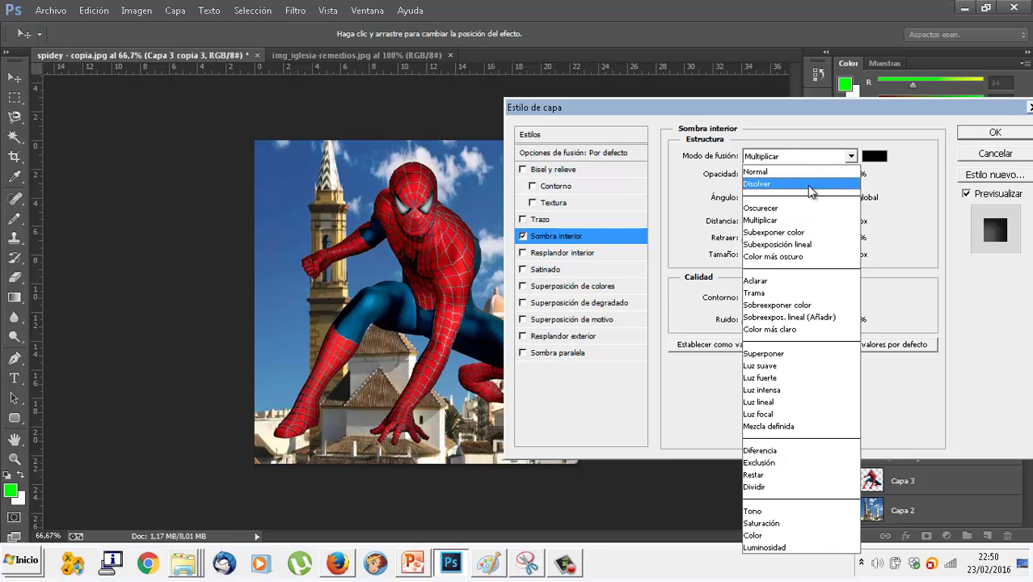
left_click(775, 280)
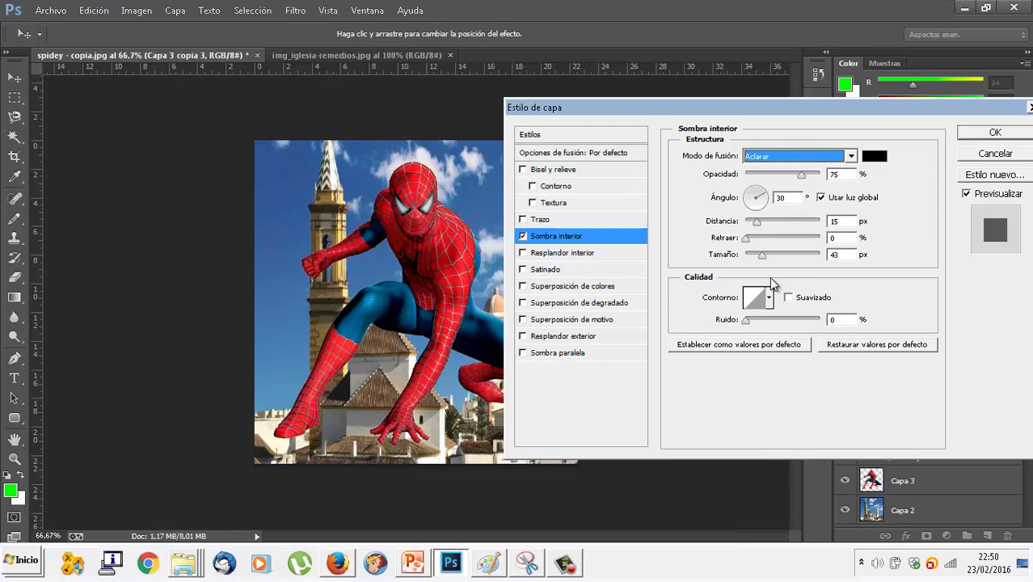
left_click(847, 158)
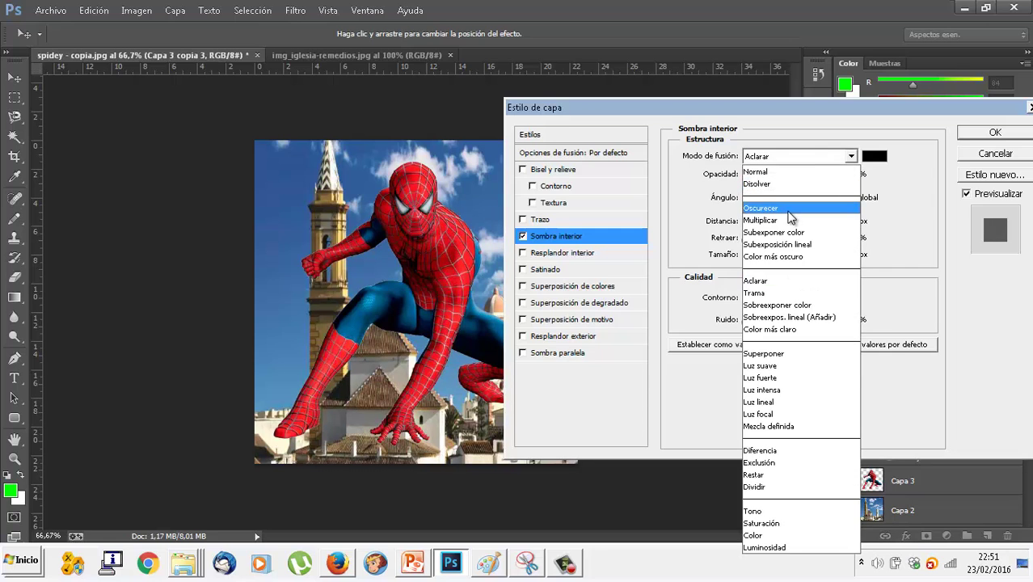
left_click(788, 212)
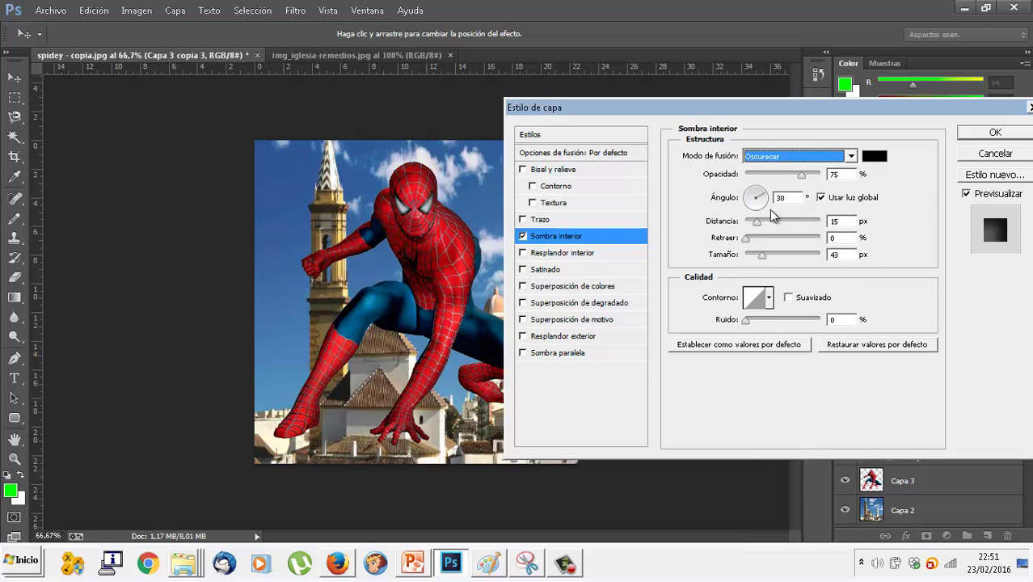
left_click(977, 136)
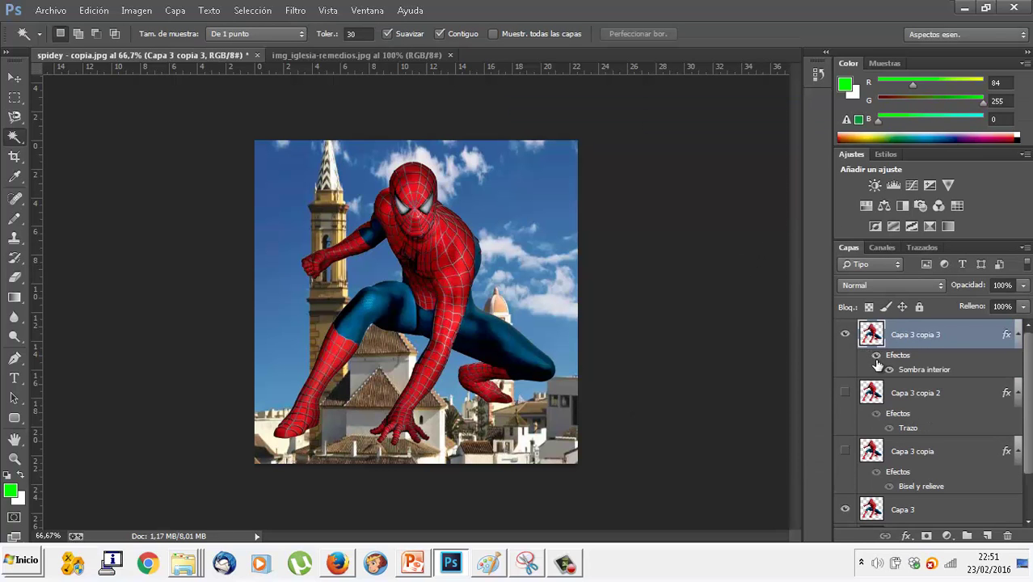
scroll(884, 368, "down", 1)
scroll(857, 339, "up", 1)
- Hide Capa 3 copia 3 and duplicate Capa 3 as Capa 3 copia 4 at the top
left_click(845, 333)
scroll(856, 358, "down", 1)
left_click(885, 451)
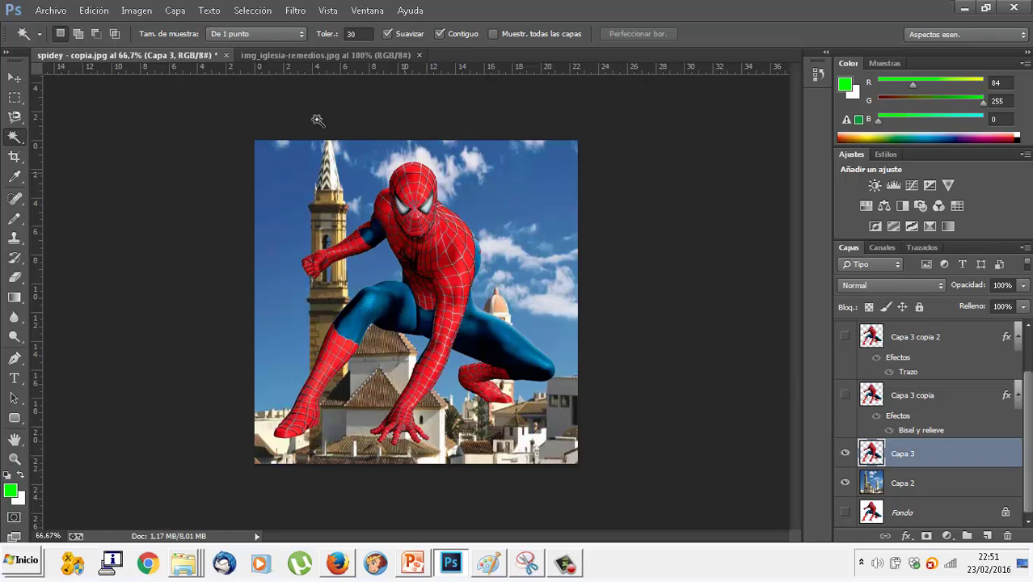
left_click(176, 10)
left_click(188, 57)
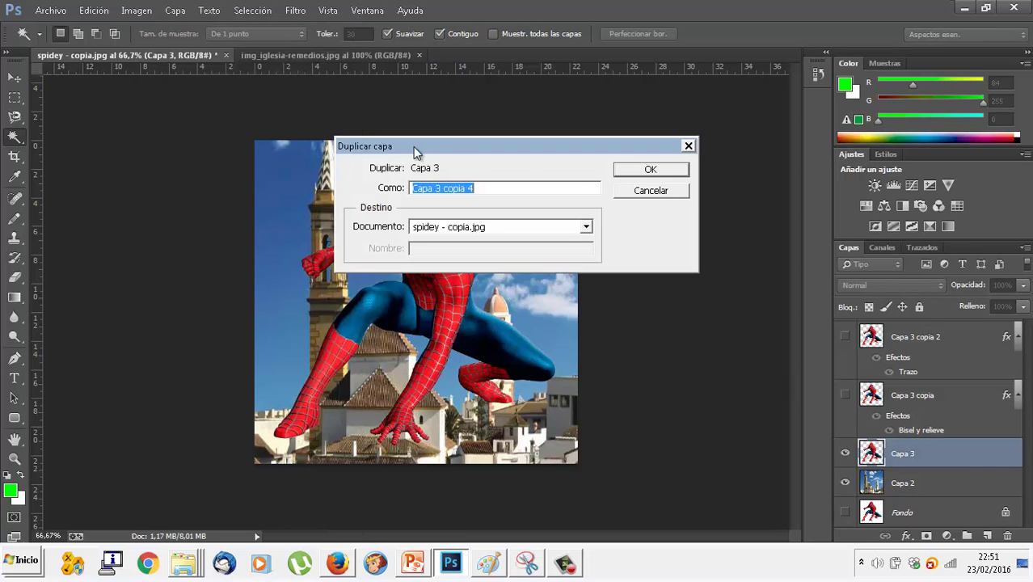
left_click(650, 170)
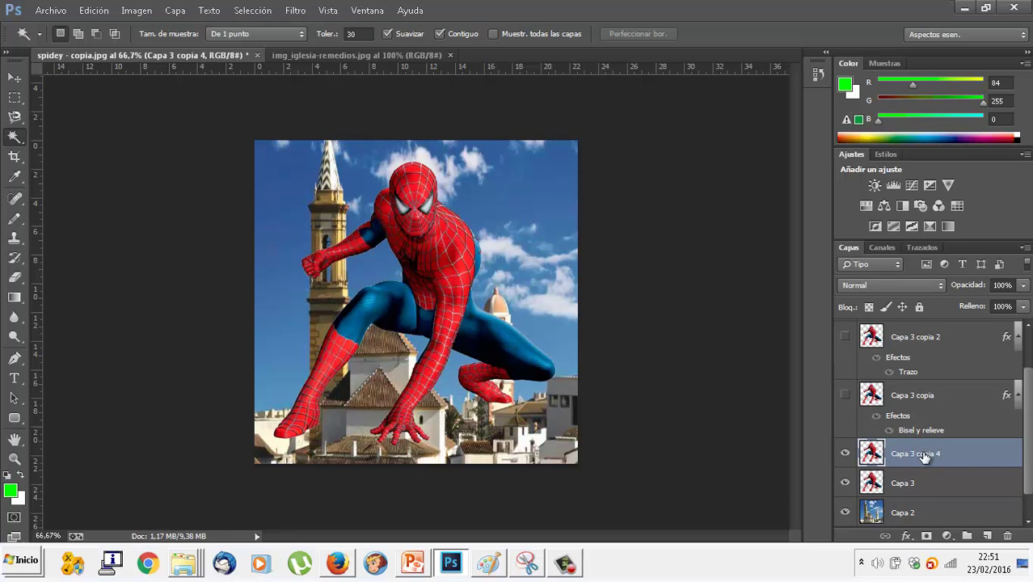
mouse_move(921, 453)
left_mouse_down()
mouse_move(918, 354)
mouse_move(903, 350)
left_mouse_up()
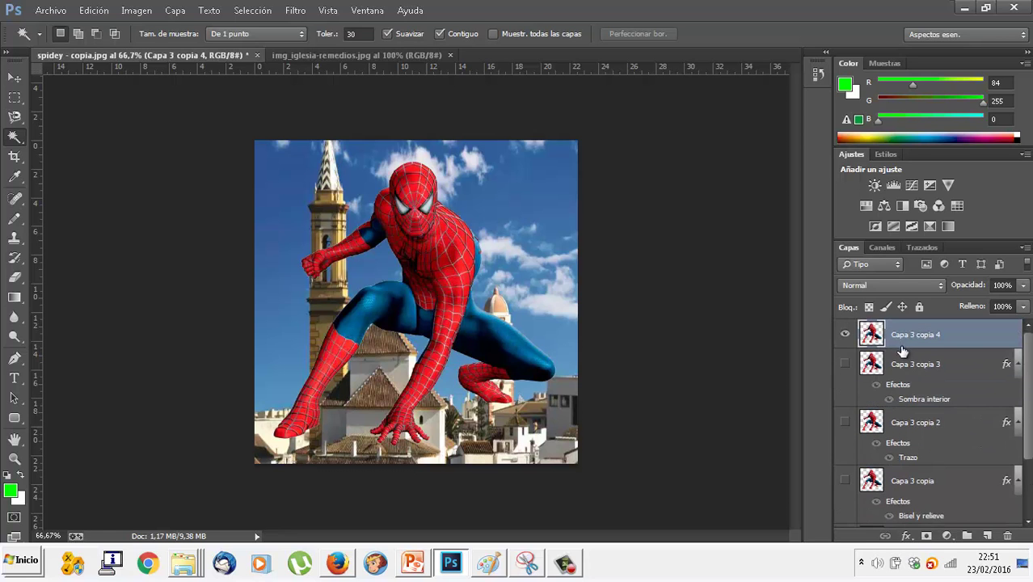
- Apply a Resplandor interior of 29 px with some noise to Capa 3 copia 4
left_click(174, 9)
mouse_move(201, 106)
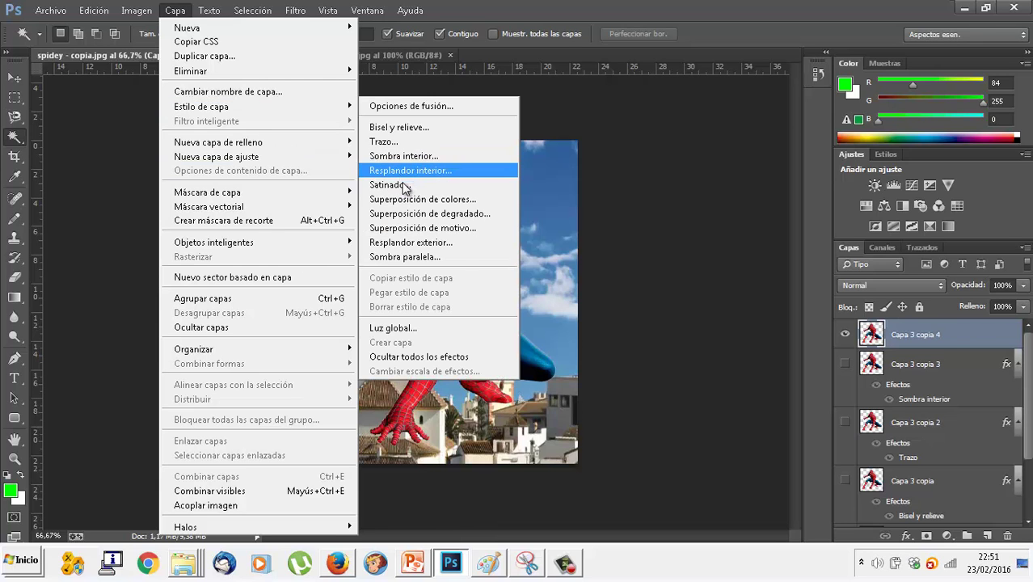
left_click(409, 170)
left_click(522, 252)
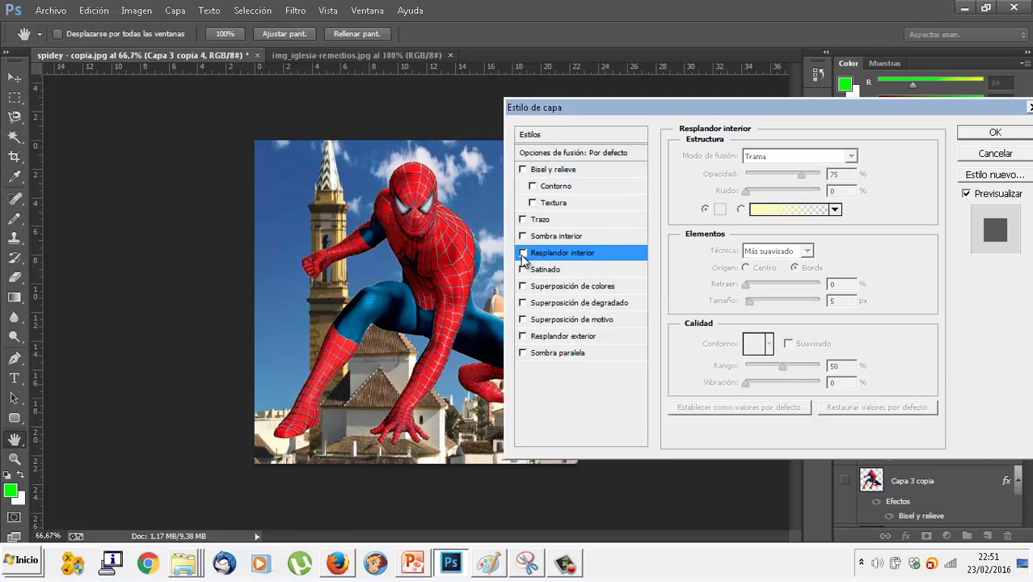
left_click(522, 252)
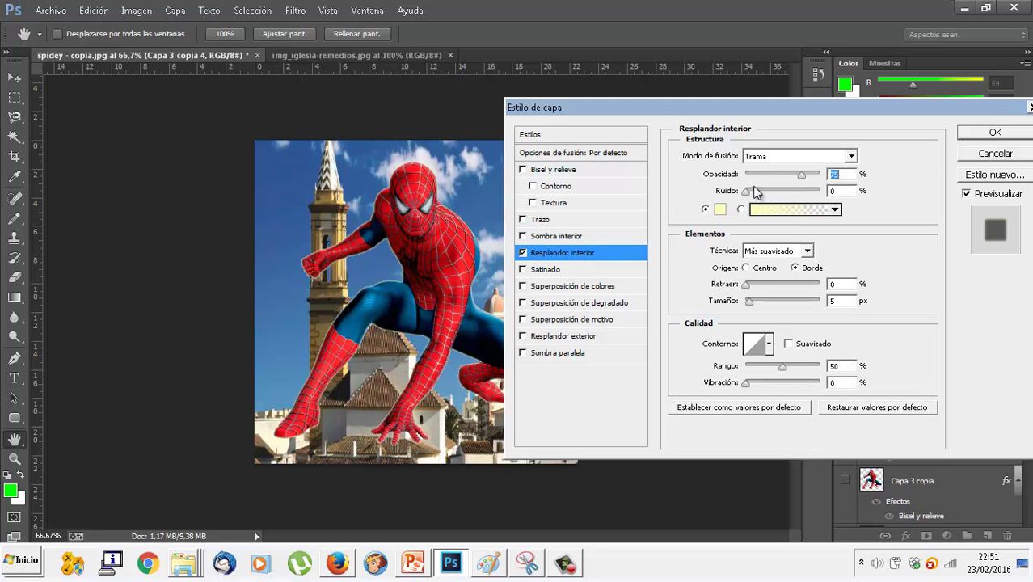
left_click_drag(749, 301, 757, 301)
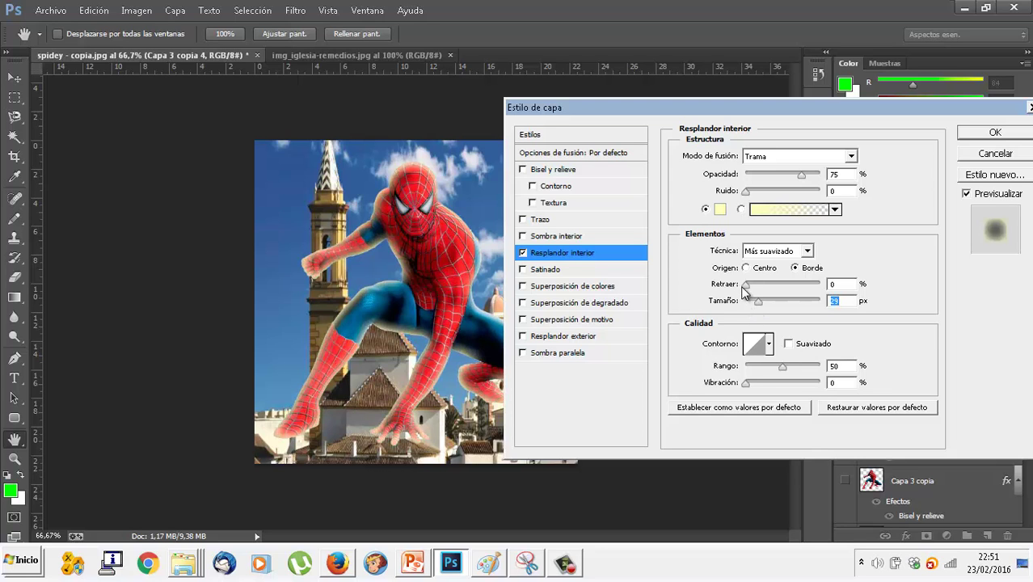
left_click_drag(745, 284, 763, 290)
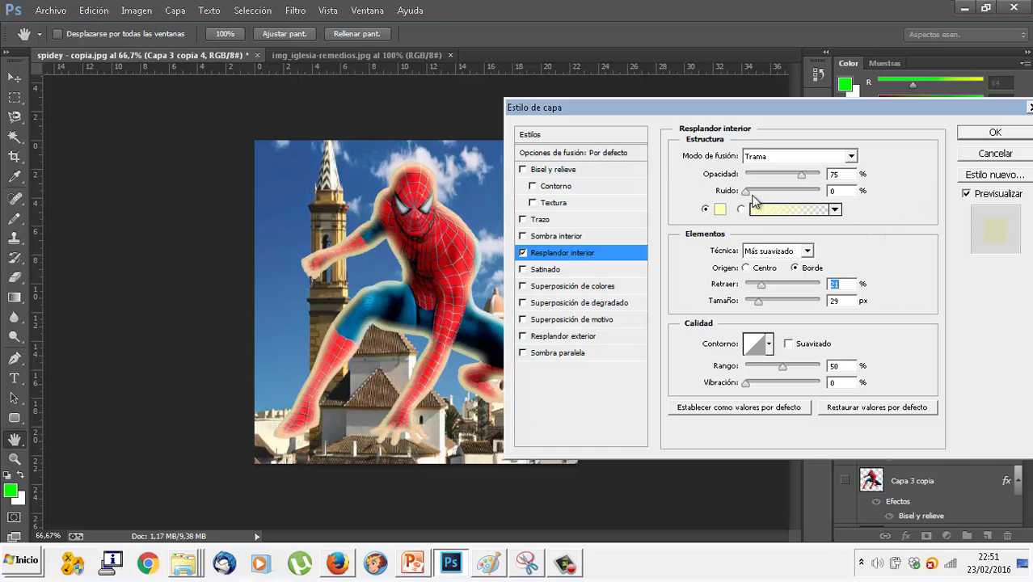
mouse_move(745, 192)
left_mouse_down()
mouse_move(773, 194)
mouse_move(742, 199)
left_mouse_up()
left_click(972, 132)
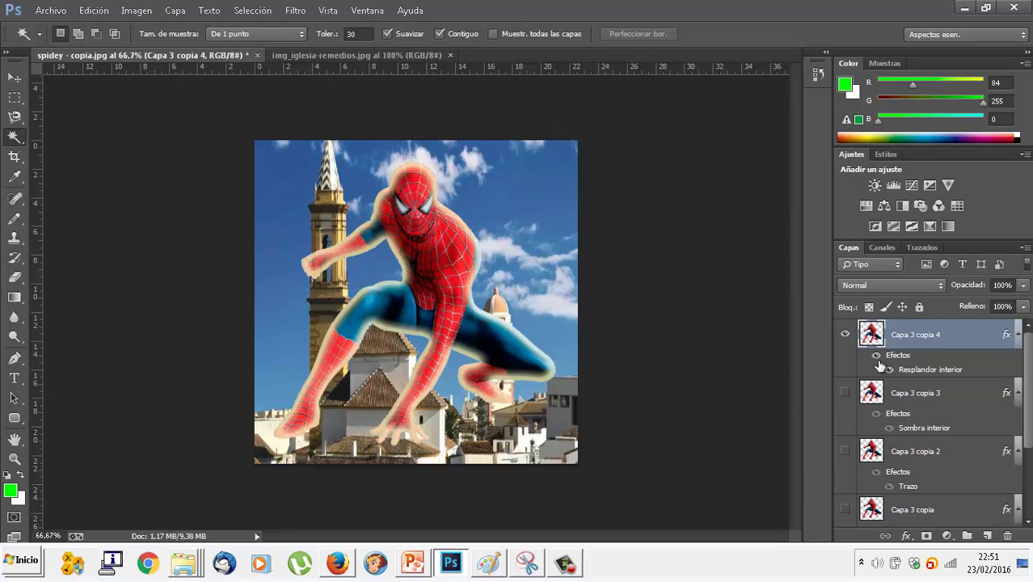
- Hide Capa 3 copia 4 and duplicate Capa 3 as Capa 3 copia 5 at the top
left_click(845, 335)
scroll(885, 397, "down", 3)
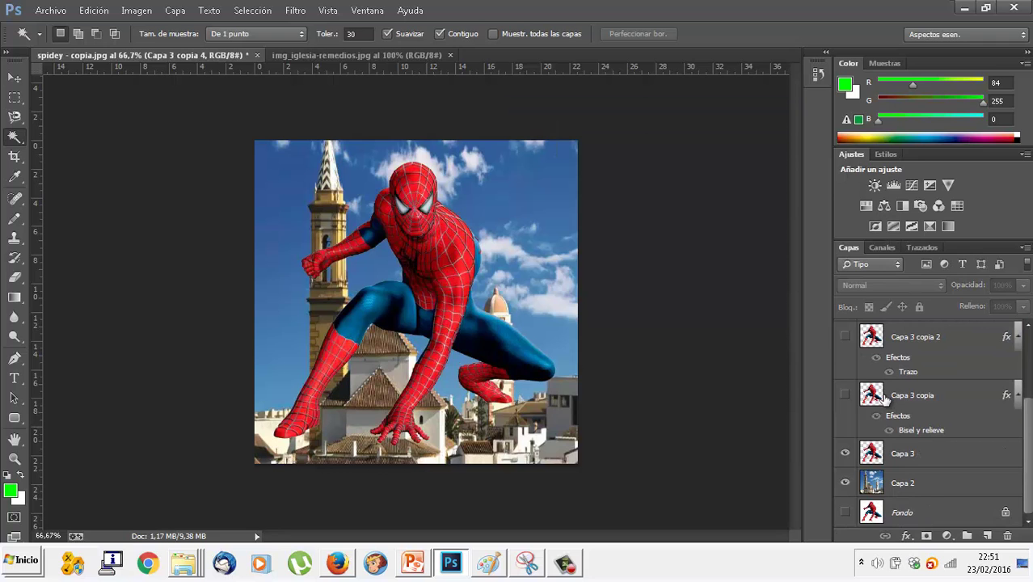
right_click(898, 458)
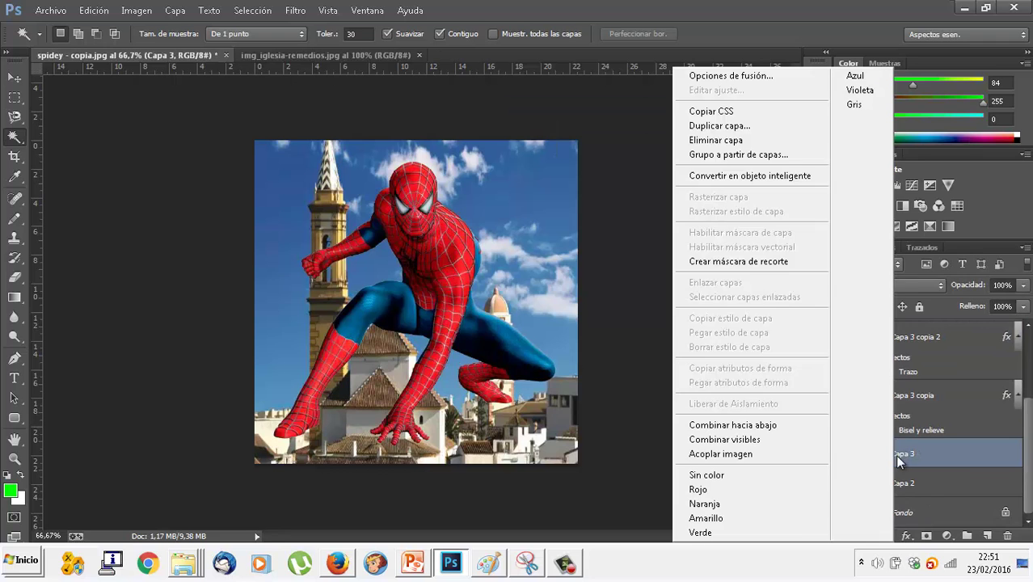
left_click(734, 127)
left_click(651, 170)
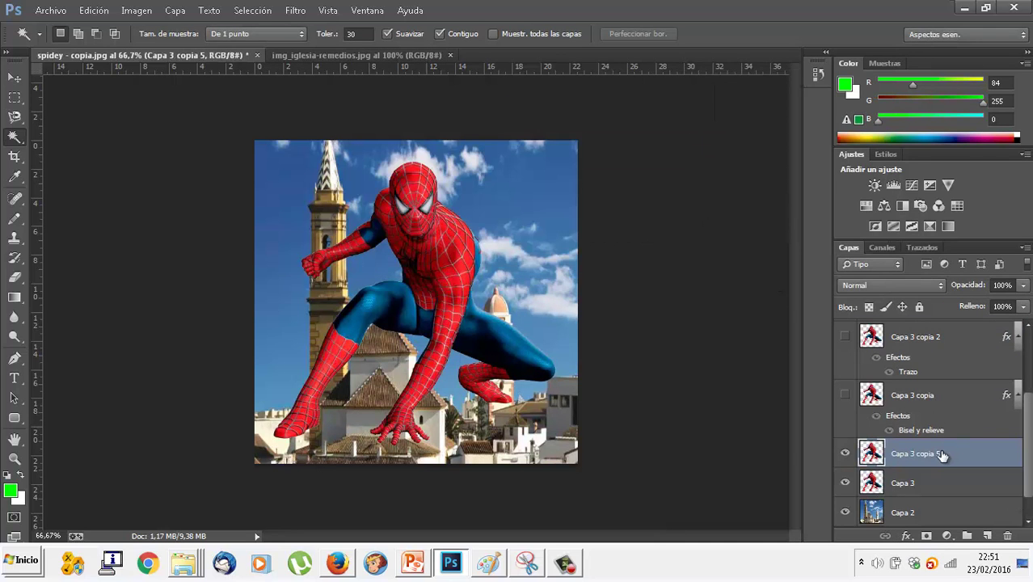
left_click_drag(940, 455, 937, 362)
scroll(938, 362, "up", 3)
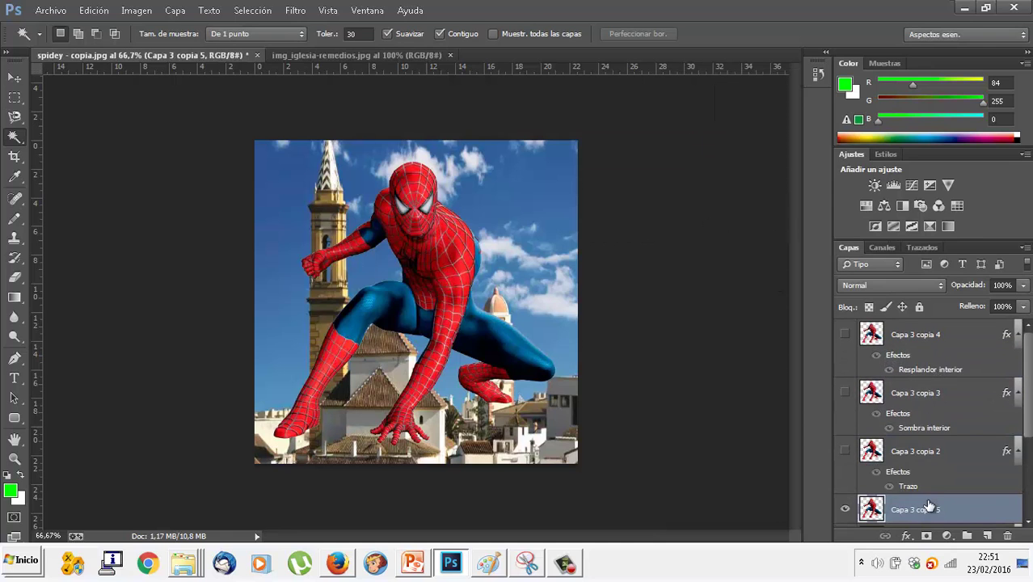
left_click_drag(928, 506, 912, 346)
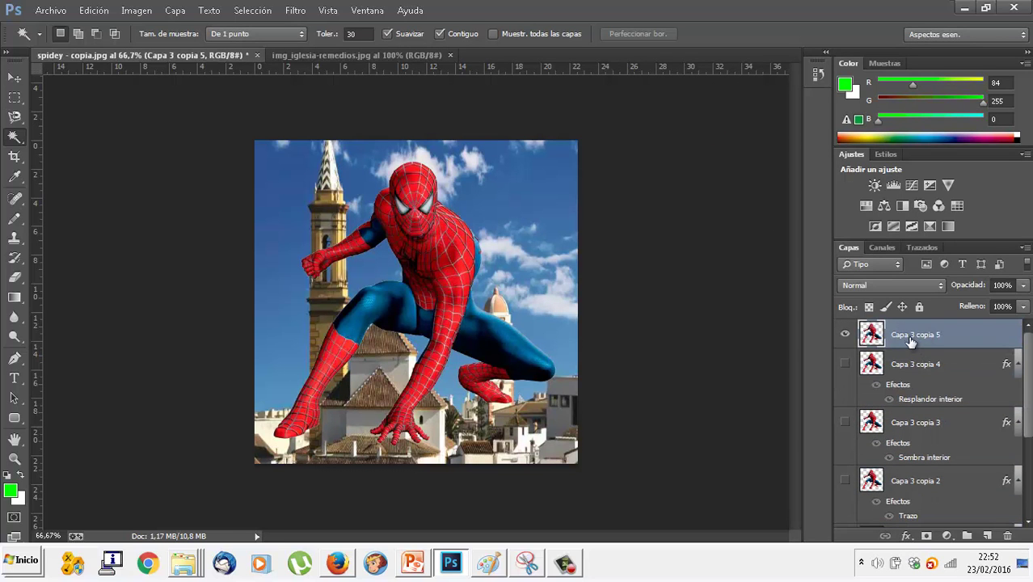
- Apply a Sombra paralela with 36 px distance and 9 px size
left_click(176, 11)
mouse_move(201, 106)
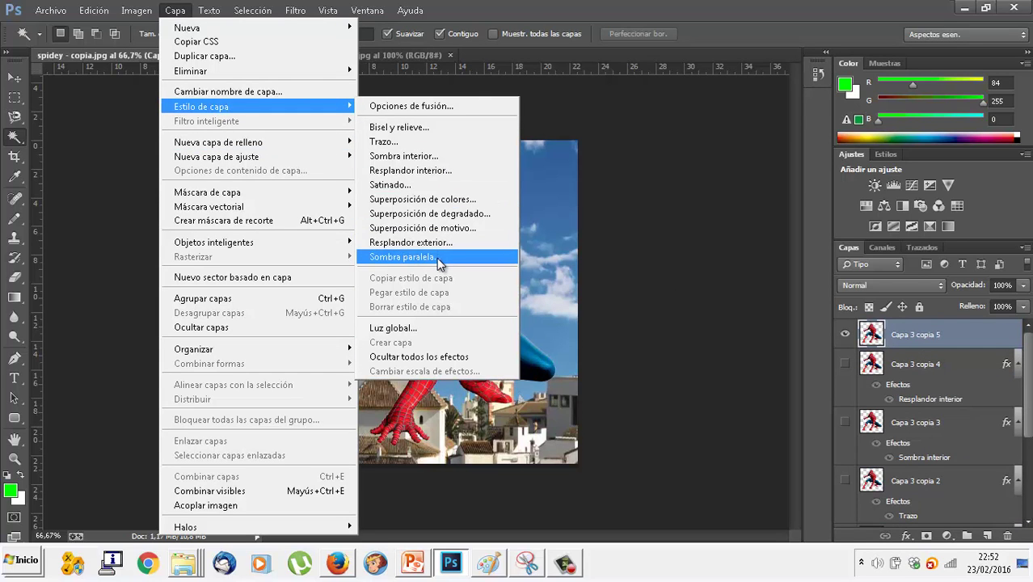
left_click(436, 258)
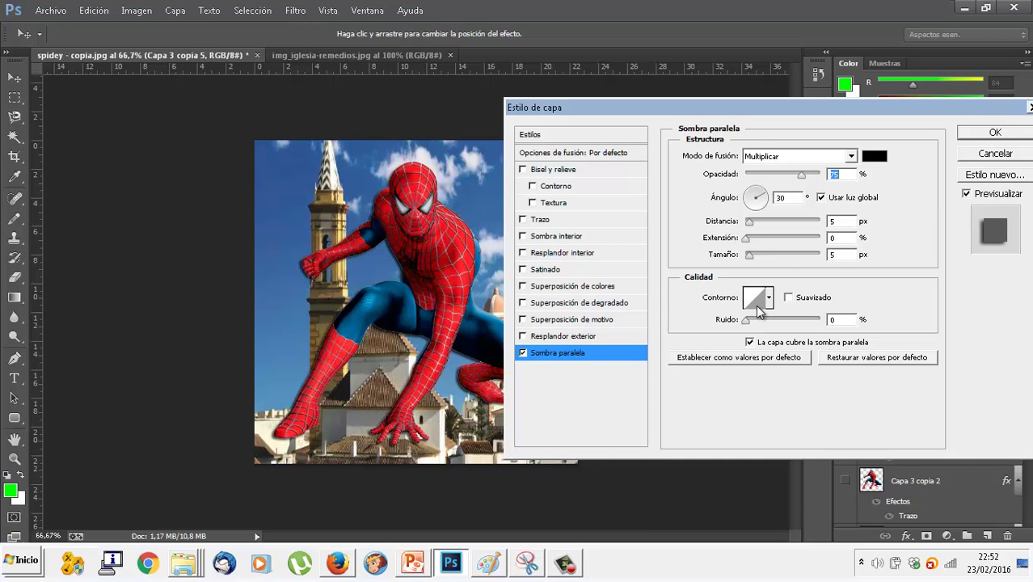
left_click_drag(750, 256, 761, 259)
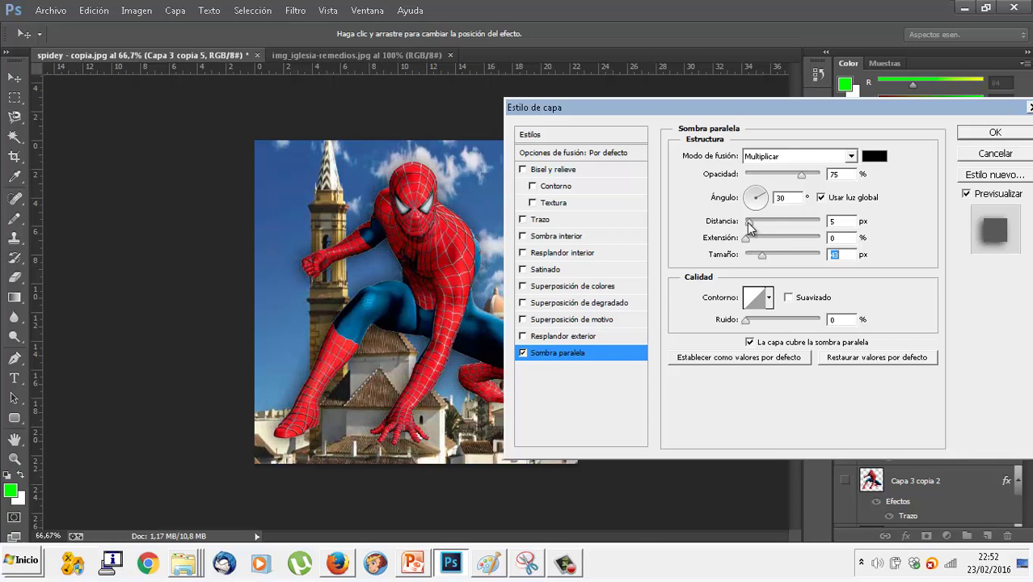
mouse_move(748, 222)
left_mouse_down()
mouse_move(795, 234)
mouse_move(750, 256)
mouse_move(754, 265)
left_mouse_up()
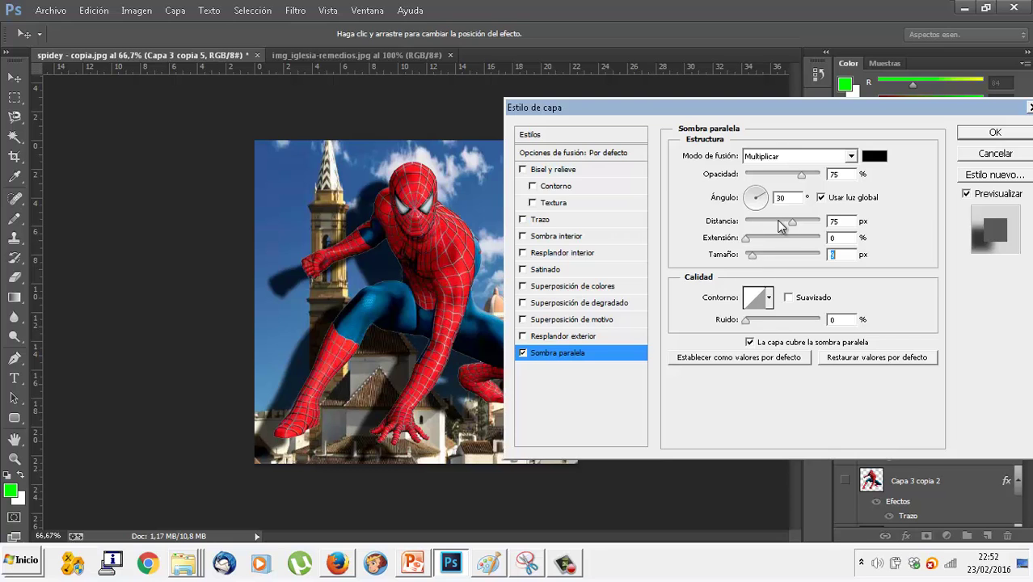
left_click_drag(770, 224, 752, 199)
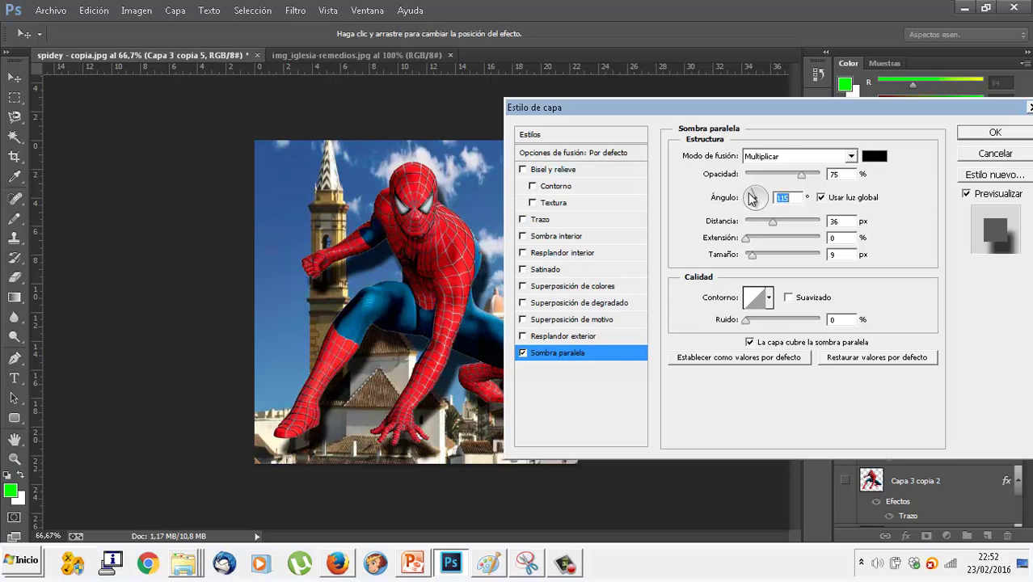
left_click(960, 137)
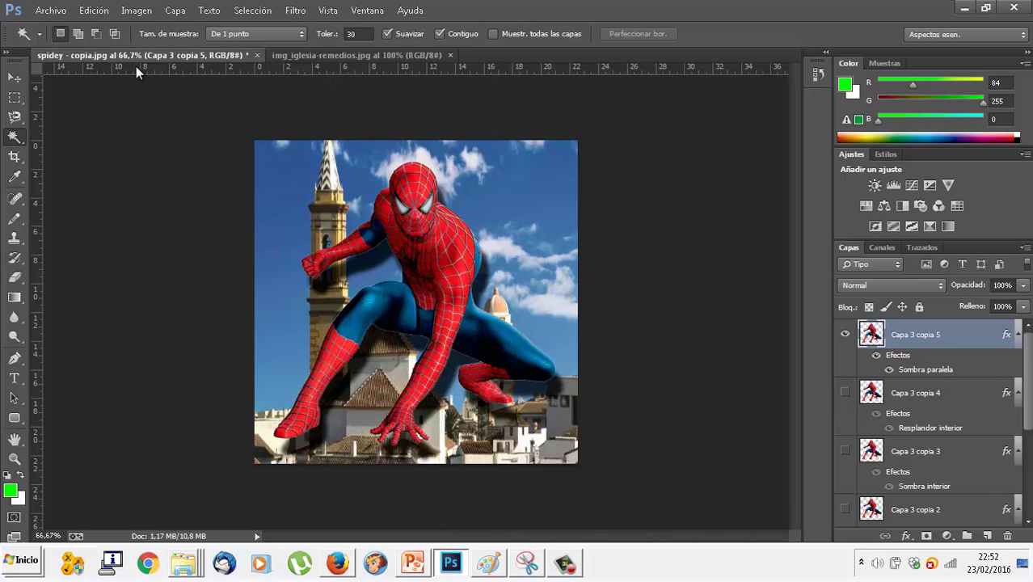
left_click(551, 570)
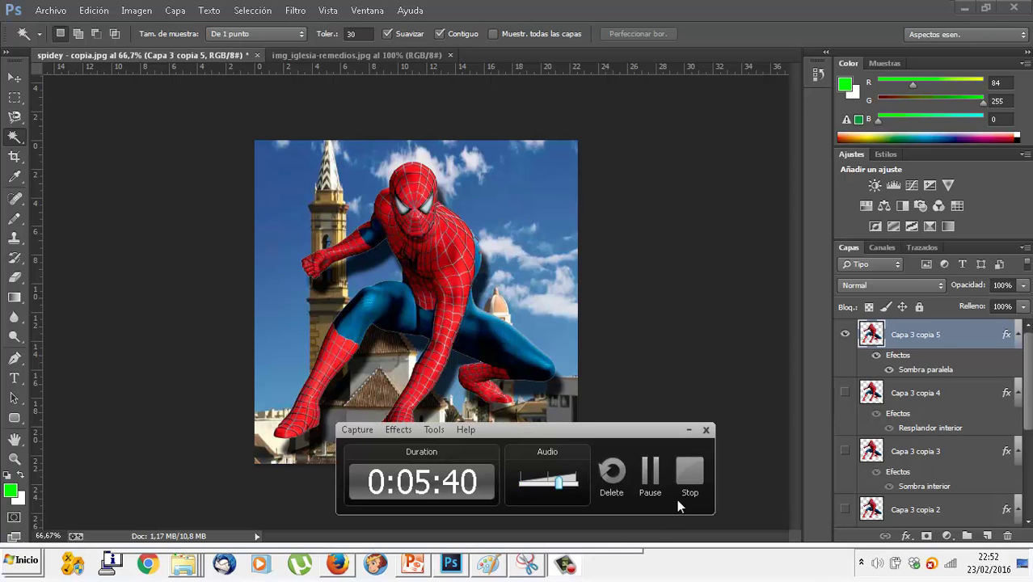